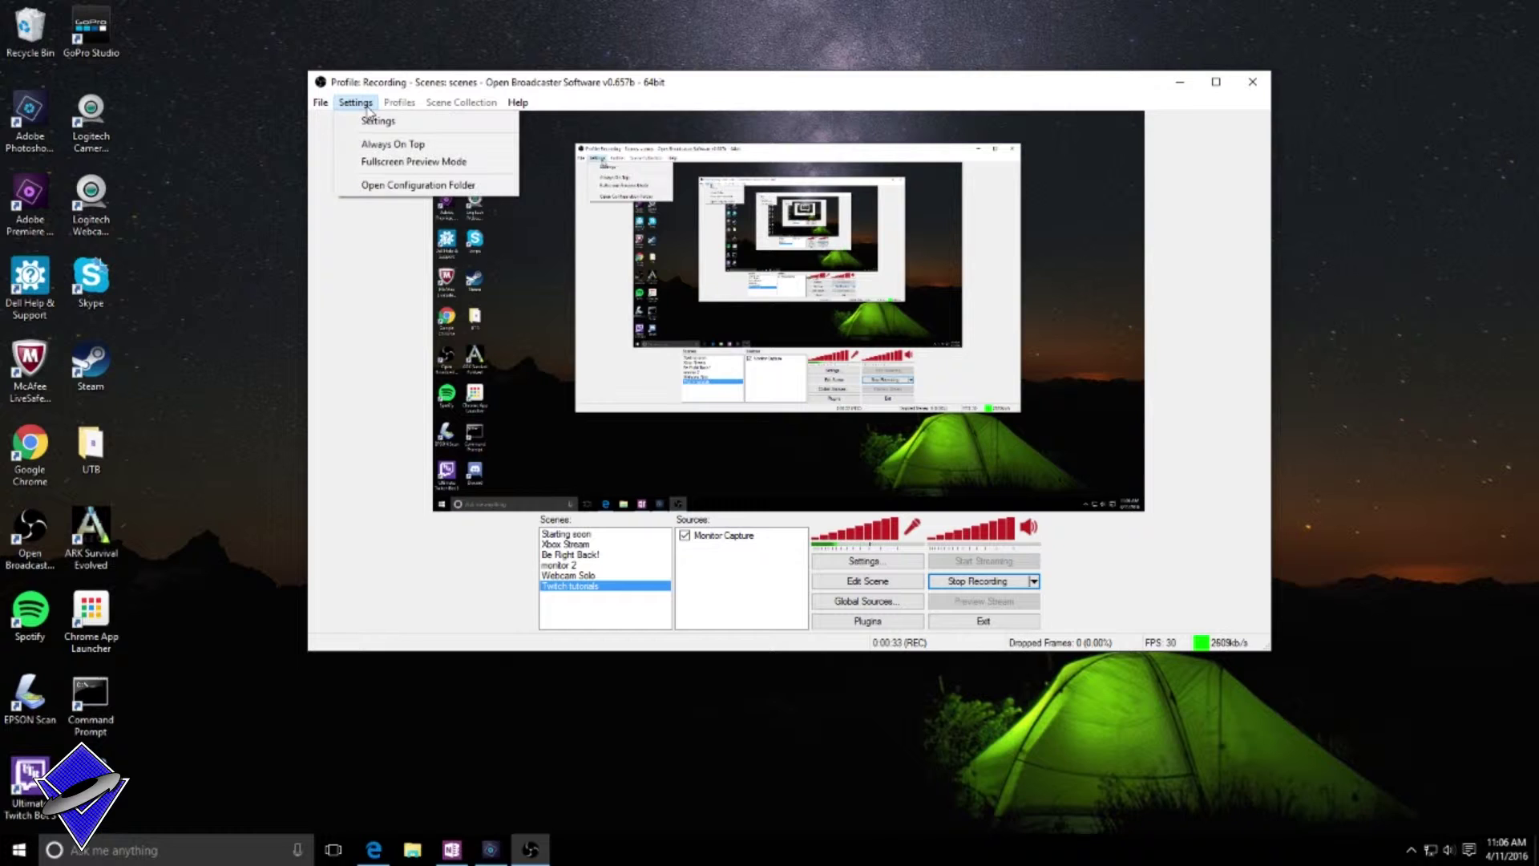
- Open the settings and examine the video and audio encoding options, especially the max bitrate
click(372, 122)
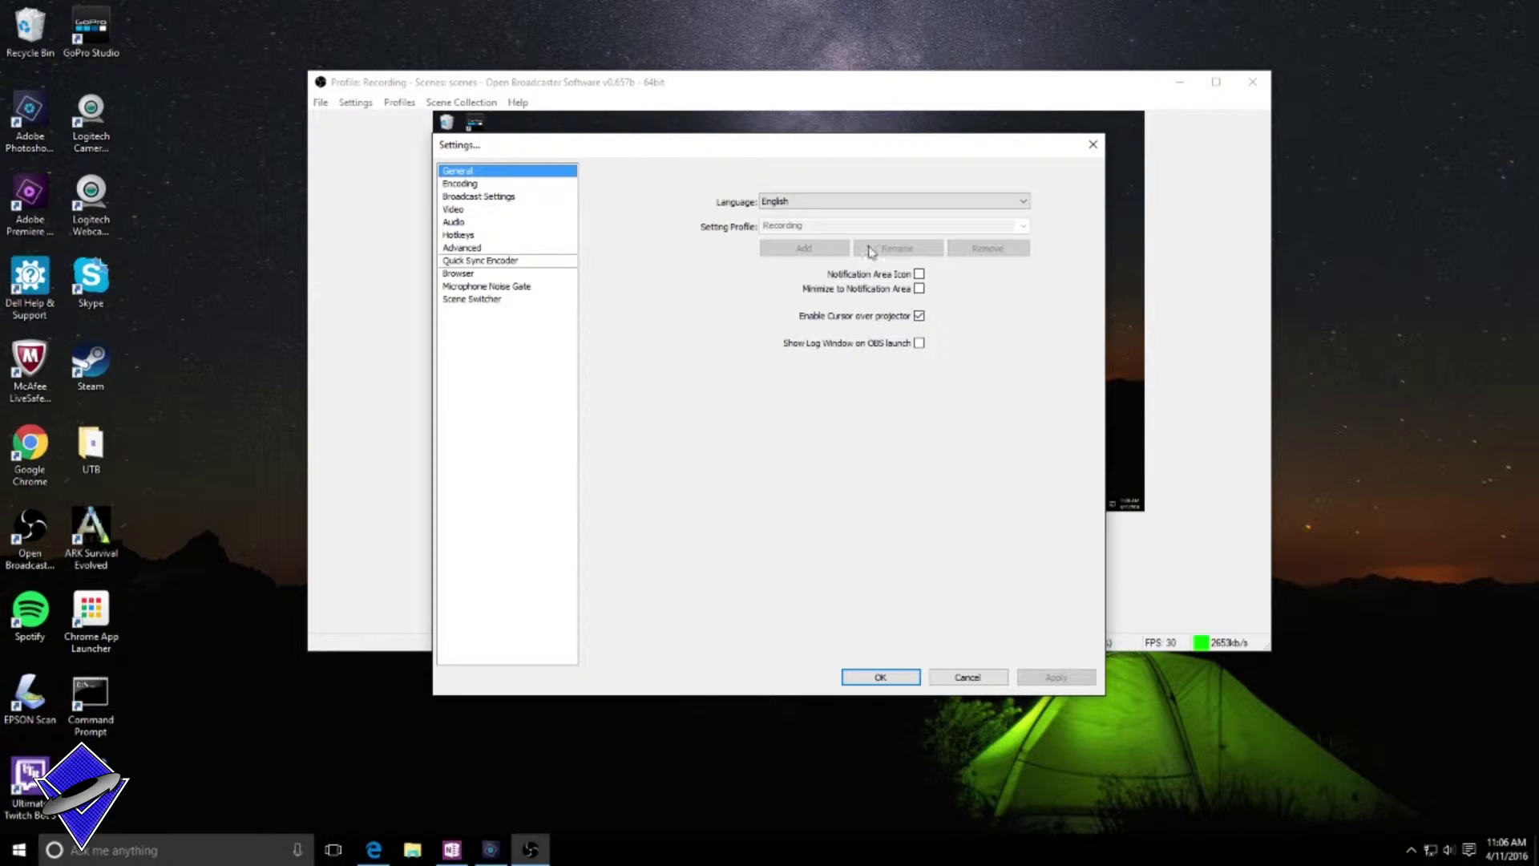
click(471, 184)
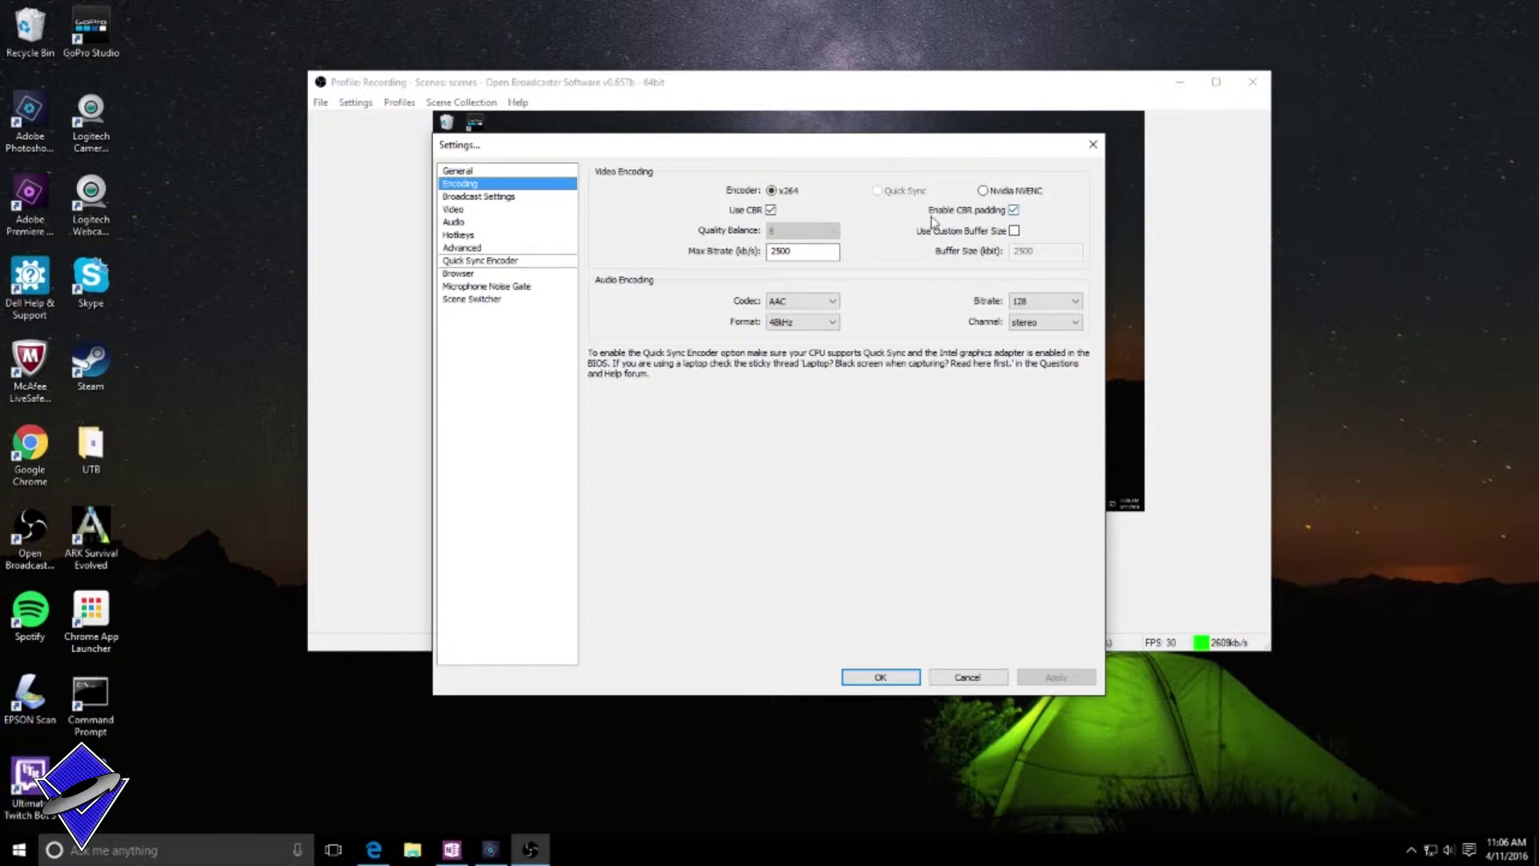
mouse_move(777, 247)
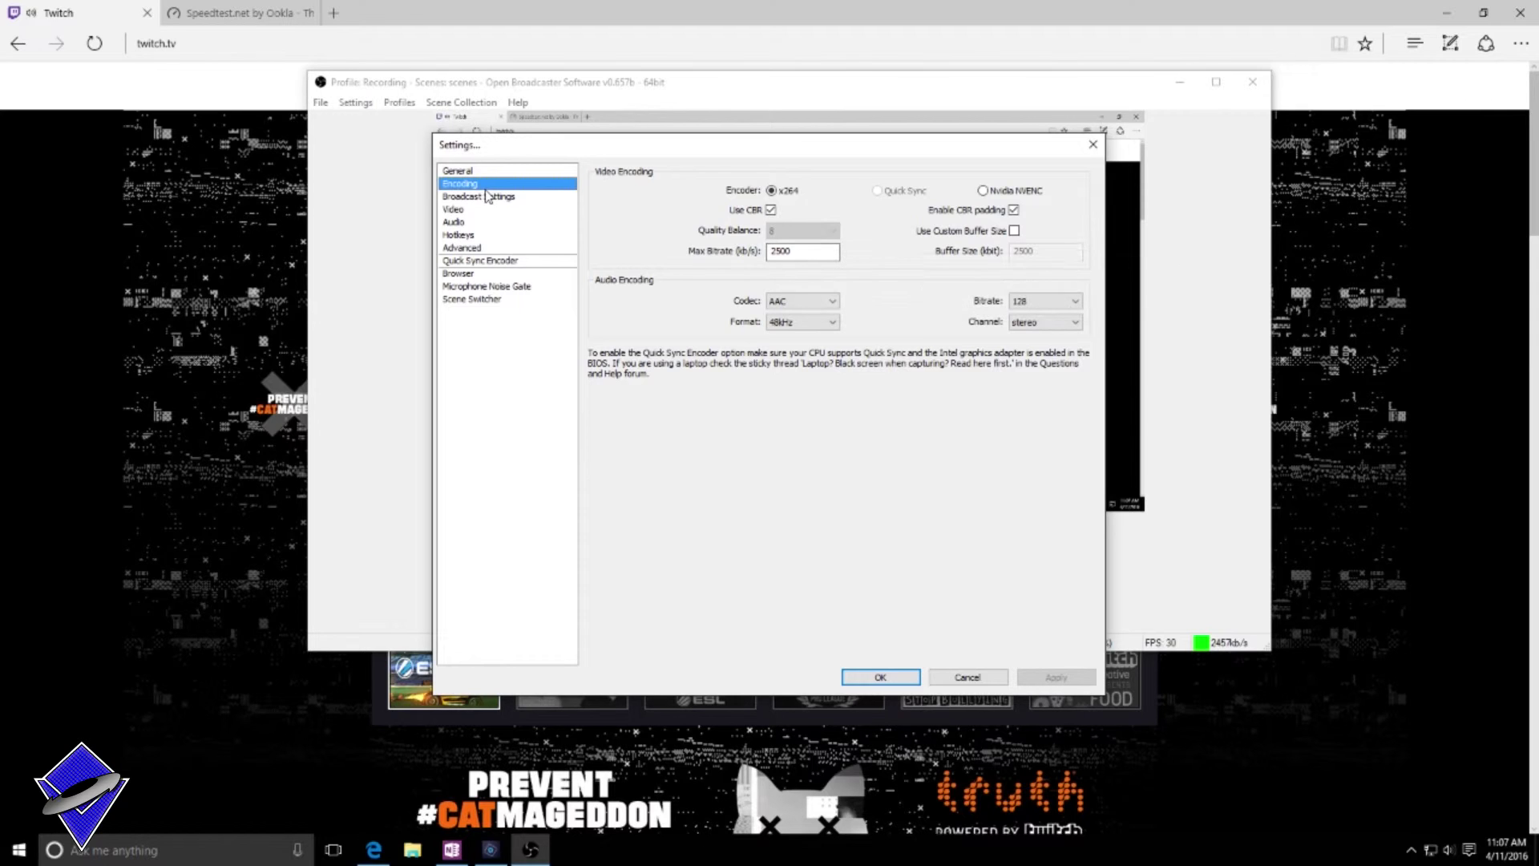
mouse_move(801, 249)
- Set the broadcast mode to Live Stream and the streaming service to Twitch
click(499, 197)
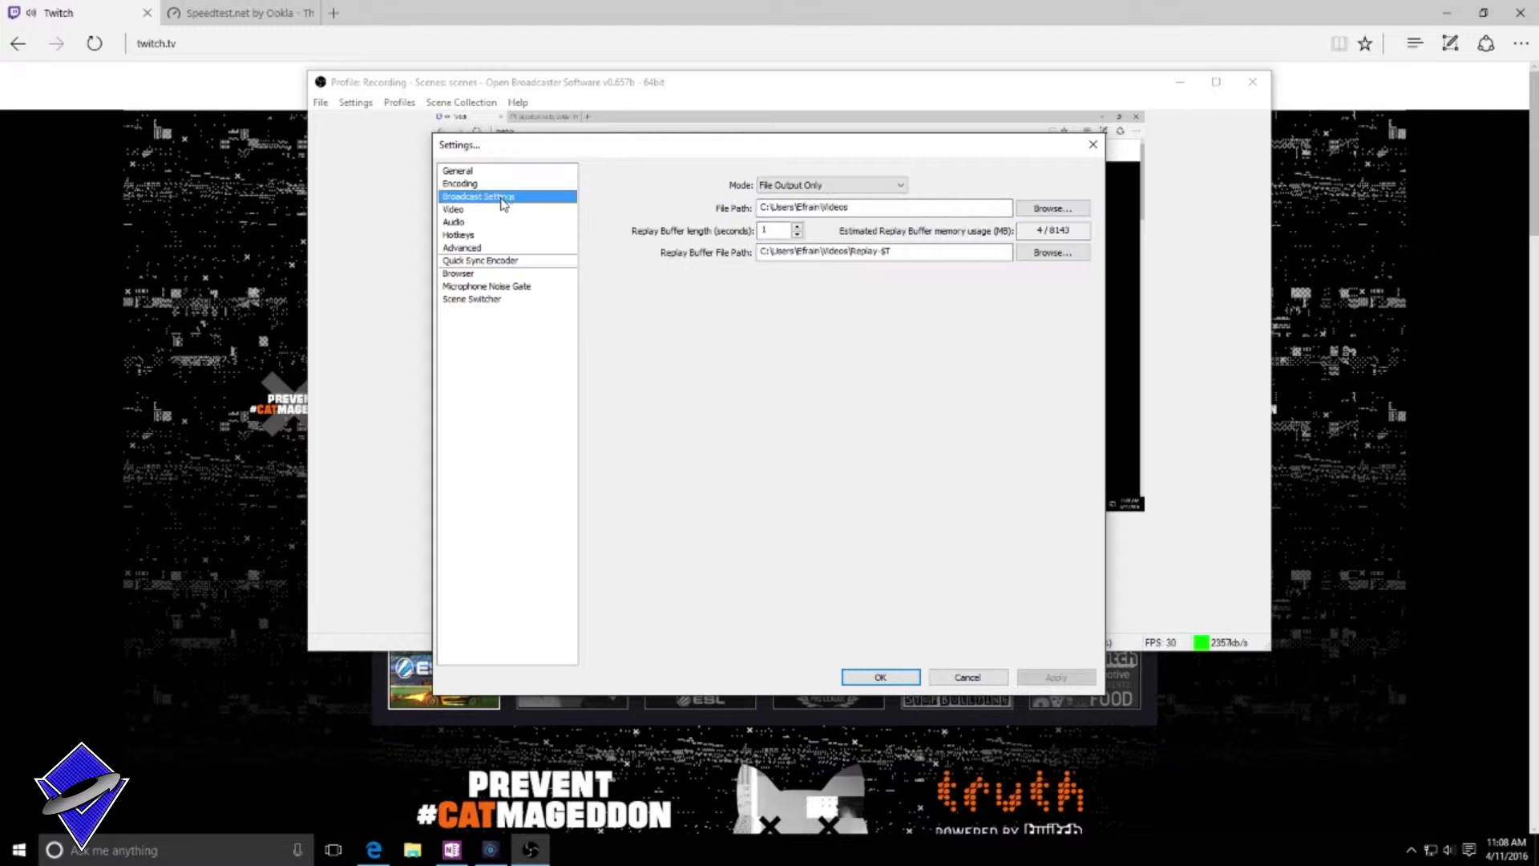
click(882, 187)
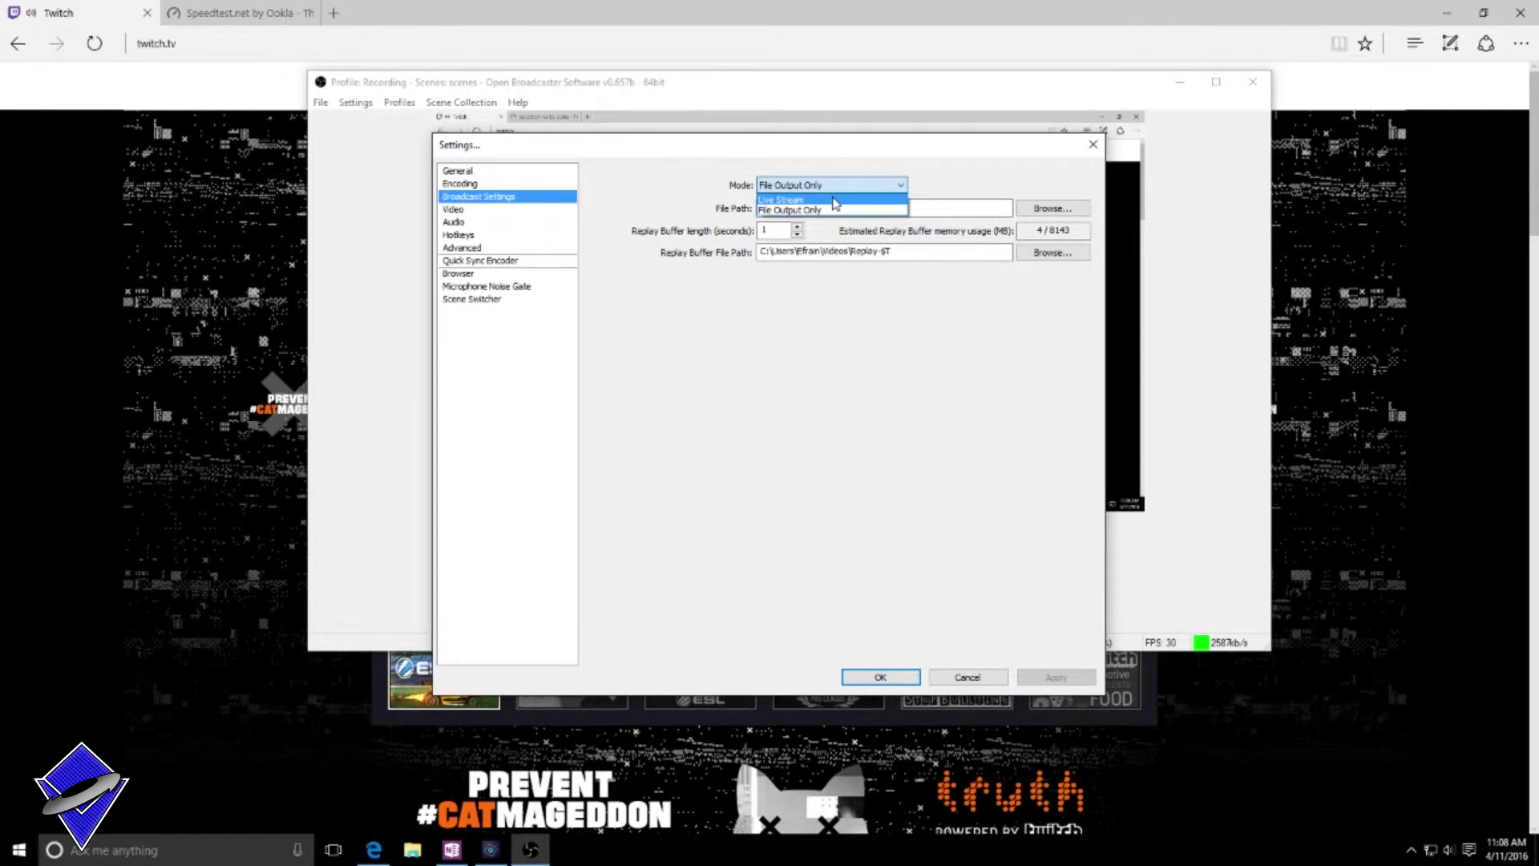
click(834, 201)
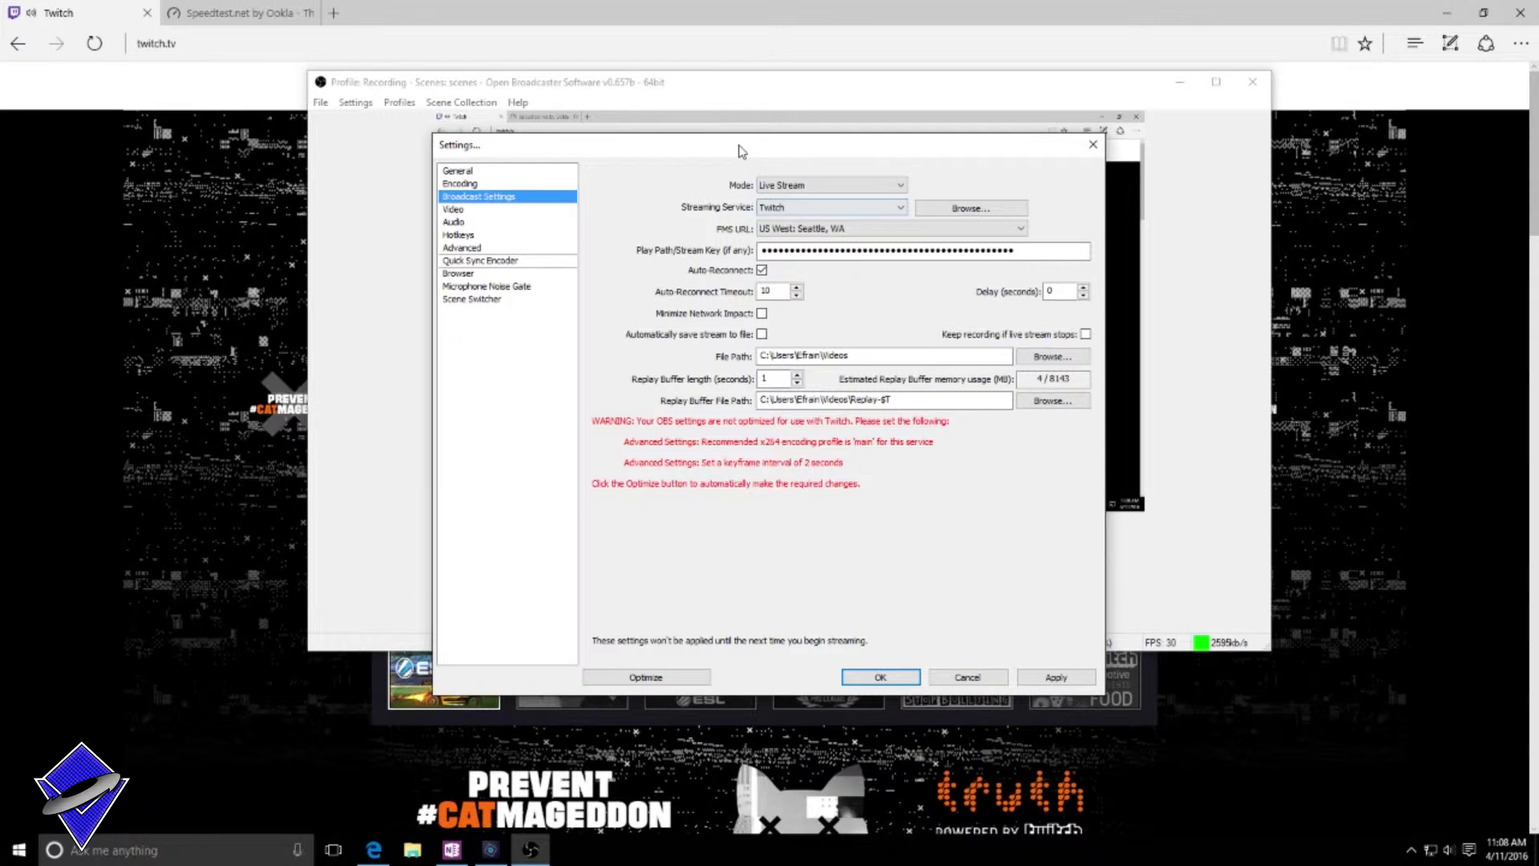
click(888, 210)
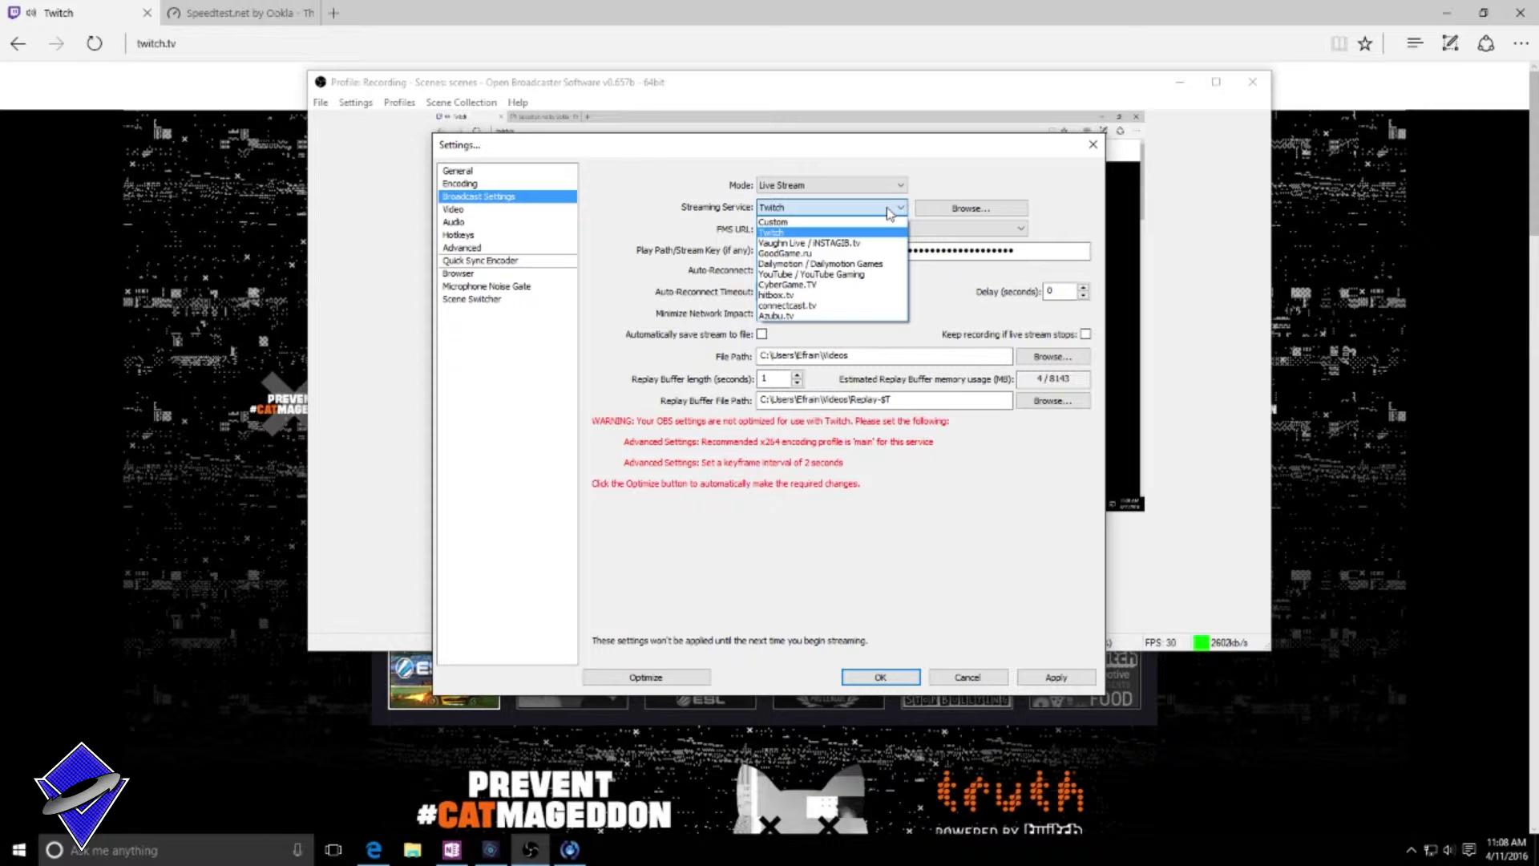
click(819, 233)
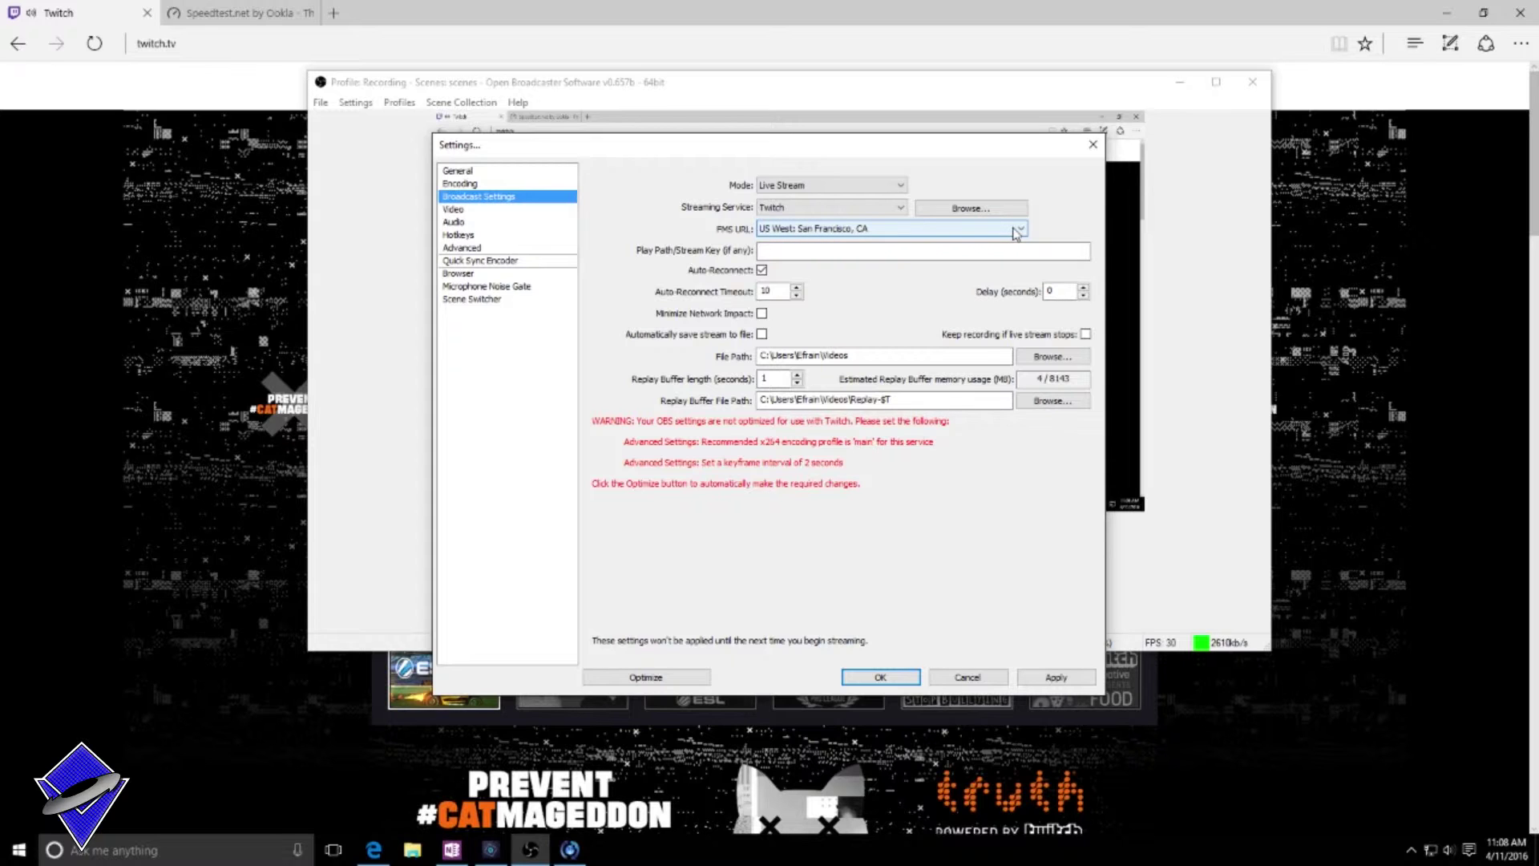
- Check the server location in the browser's Speedtest result for choosing the FMS URL, and return to the broadcast settings
click(1019, 230)
click(1018, 230)
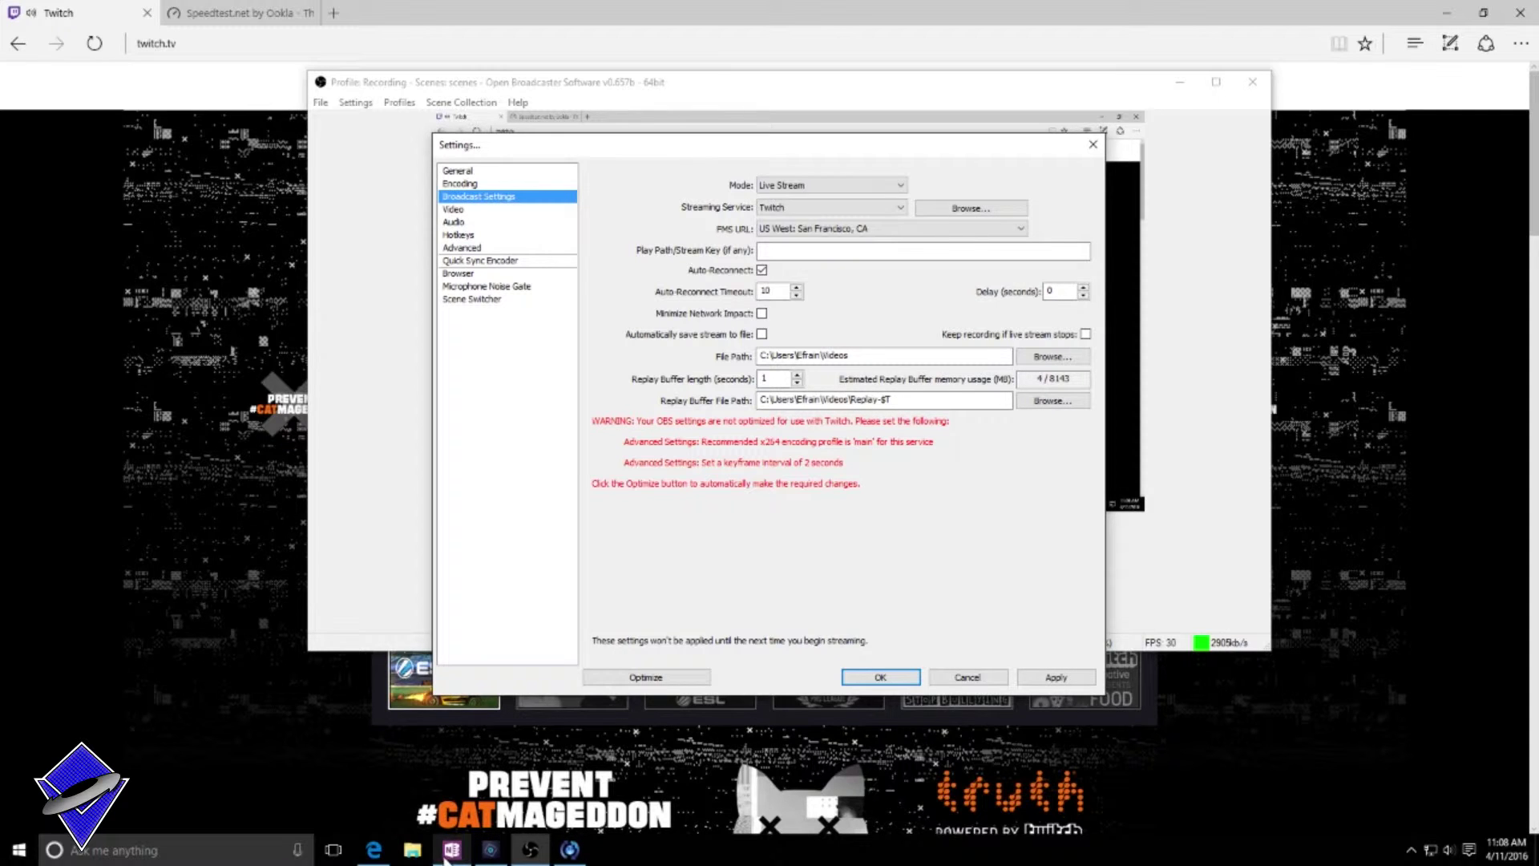
click(374, 850)
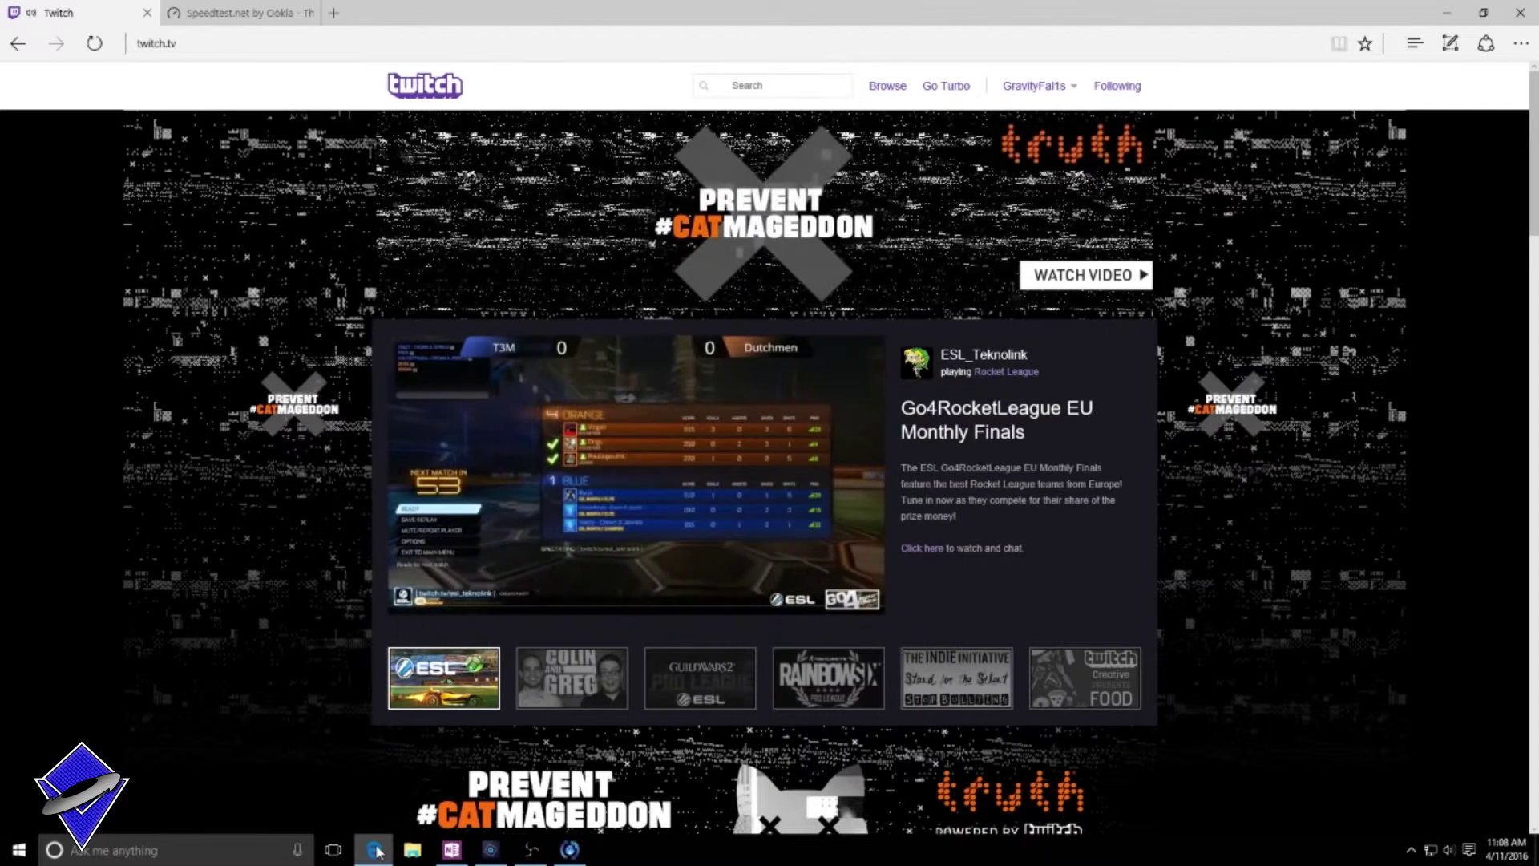
click(209, 24)
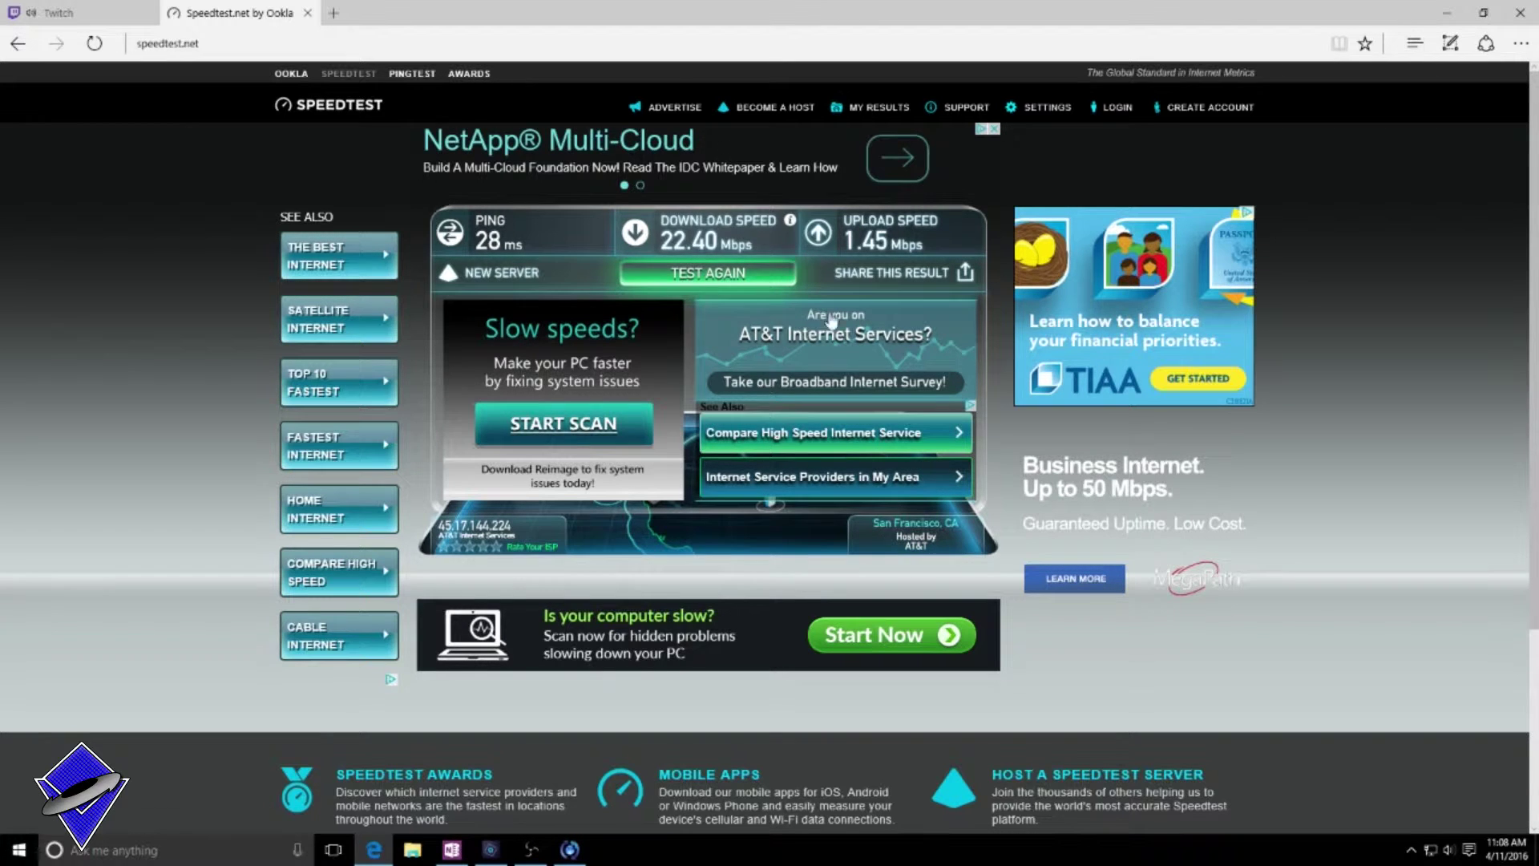
click(120, 13)
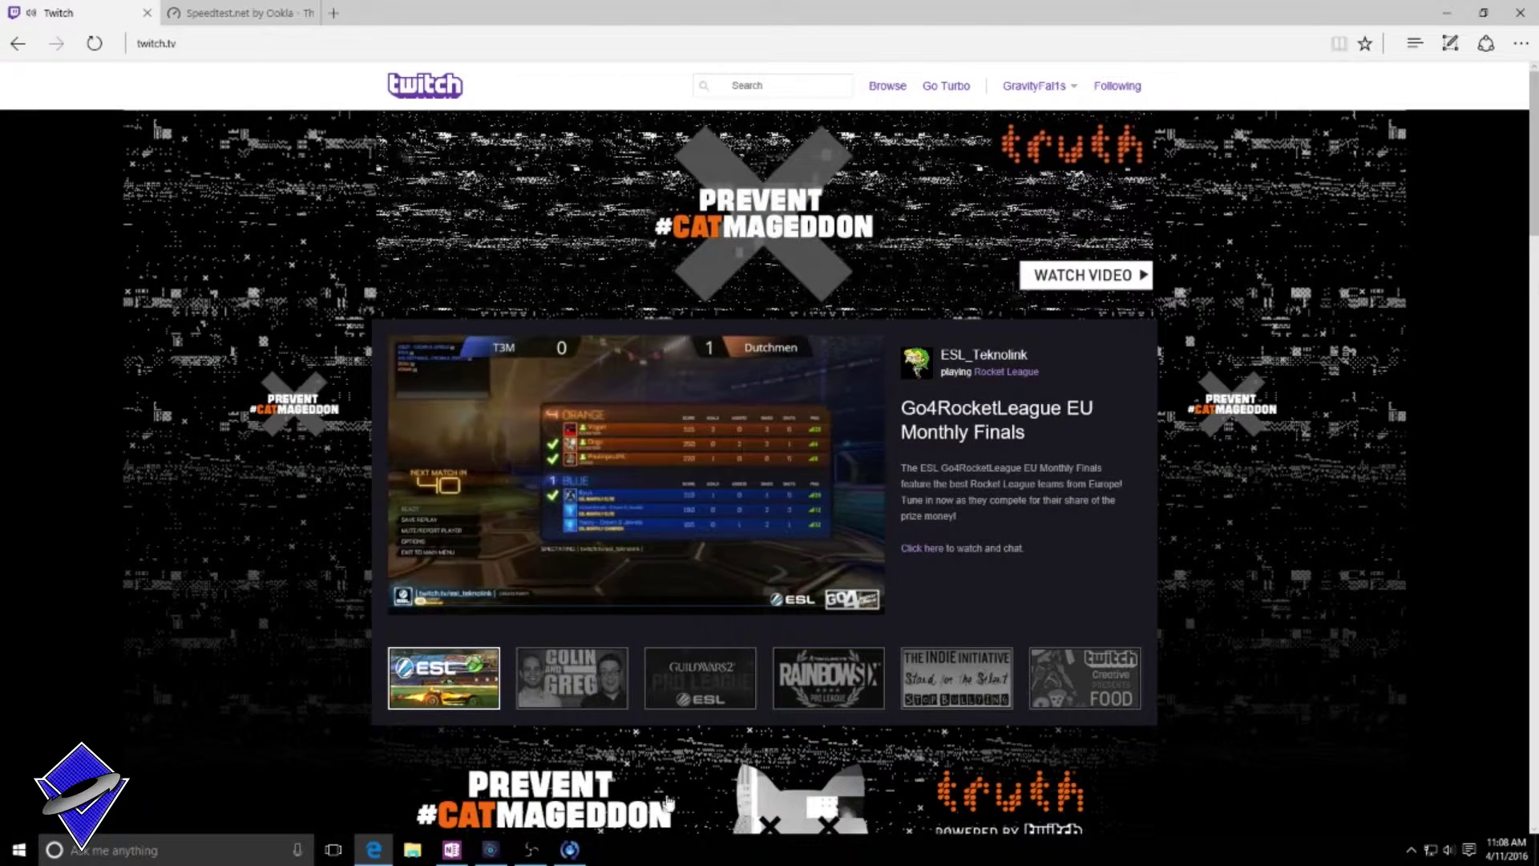
click(527, 848)
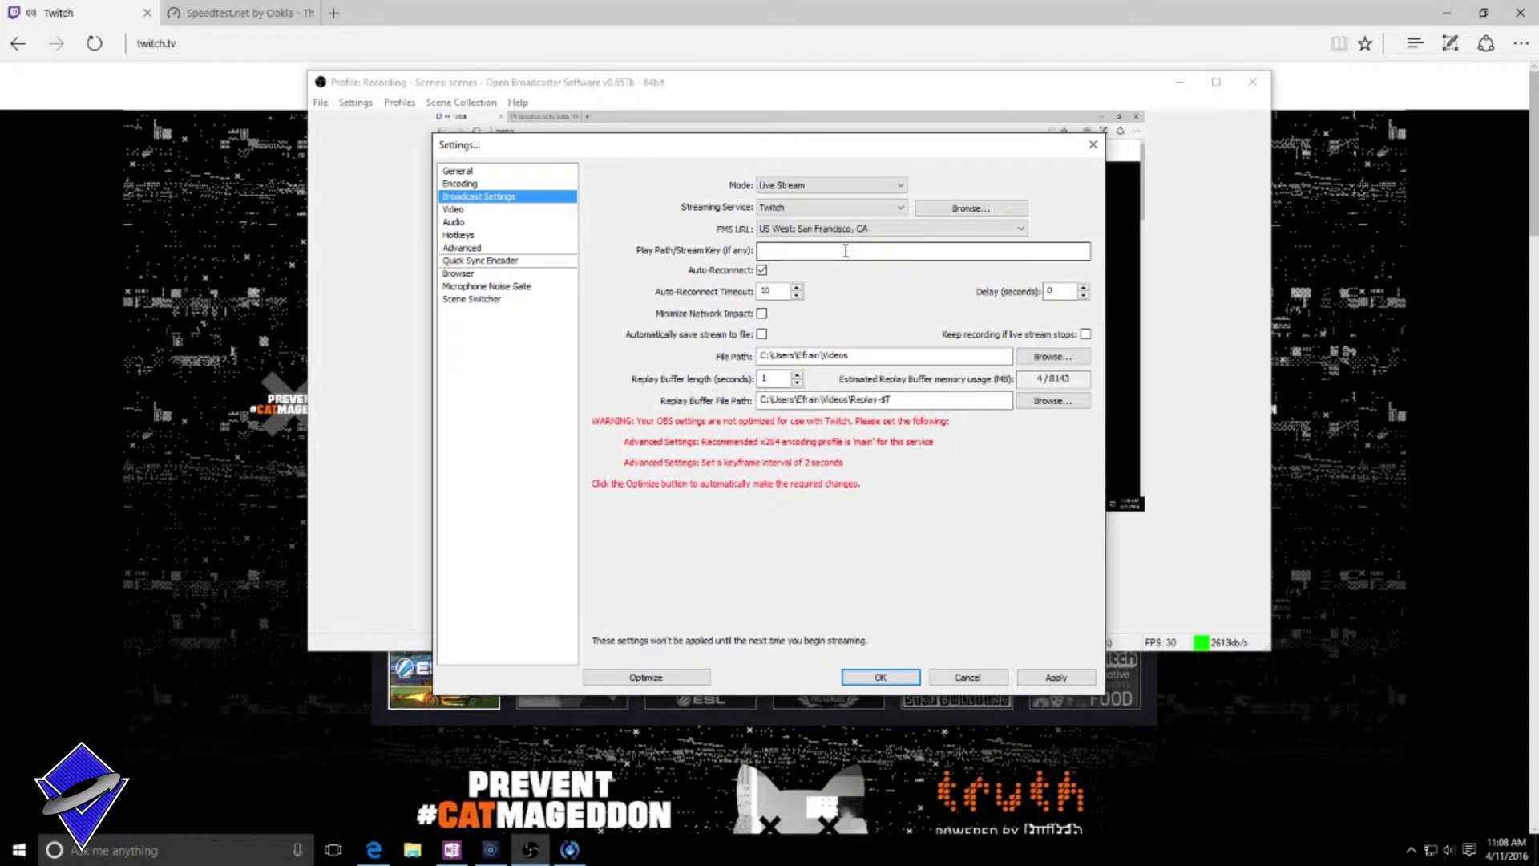
- Review the FMS URL servers, keep US West: San Francisco, CA, and go to the stream key field
click(961, 229)
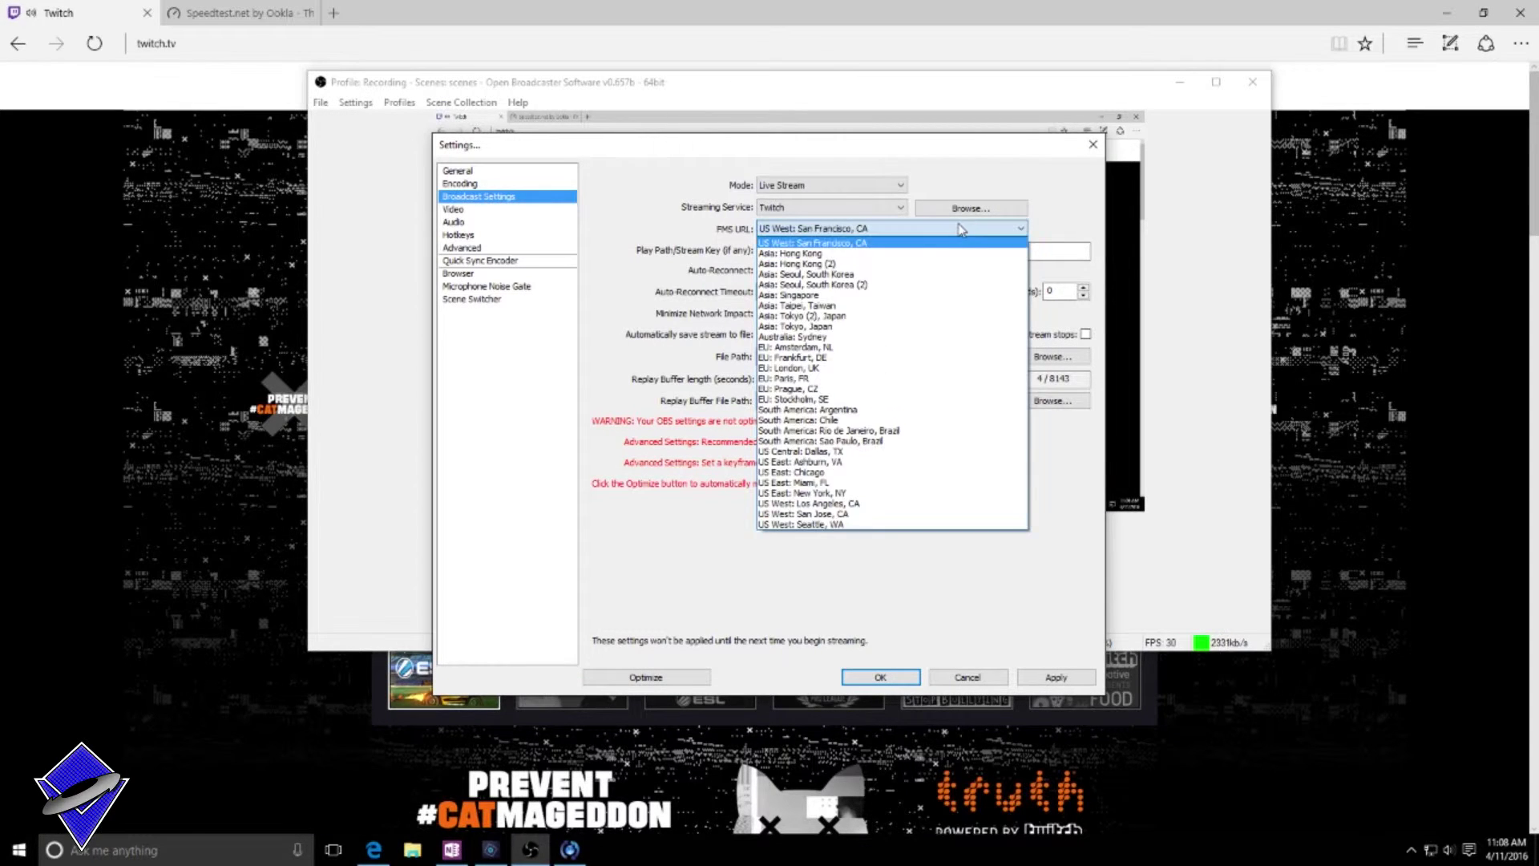
click(961, 231)
click(783, 252)
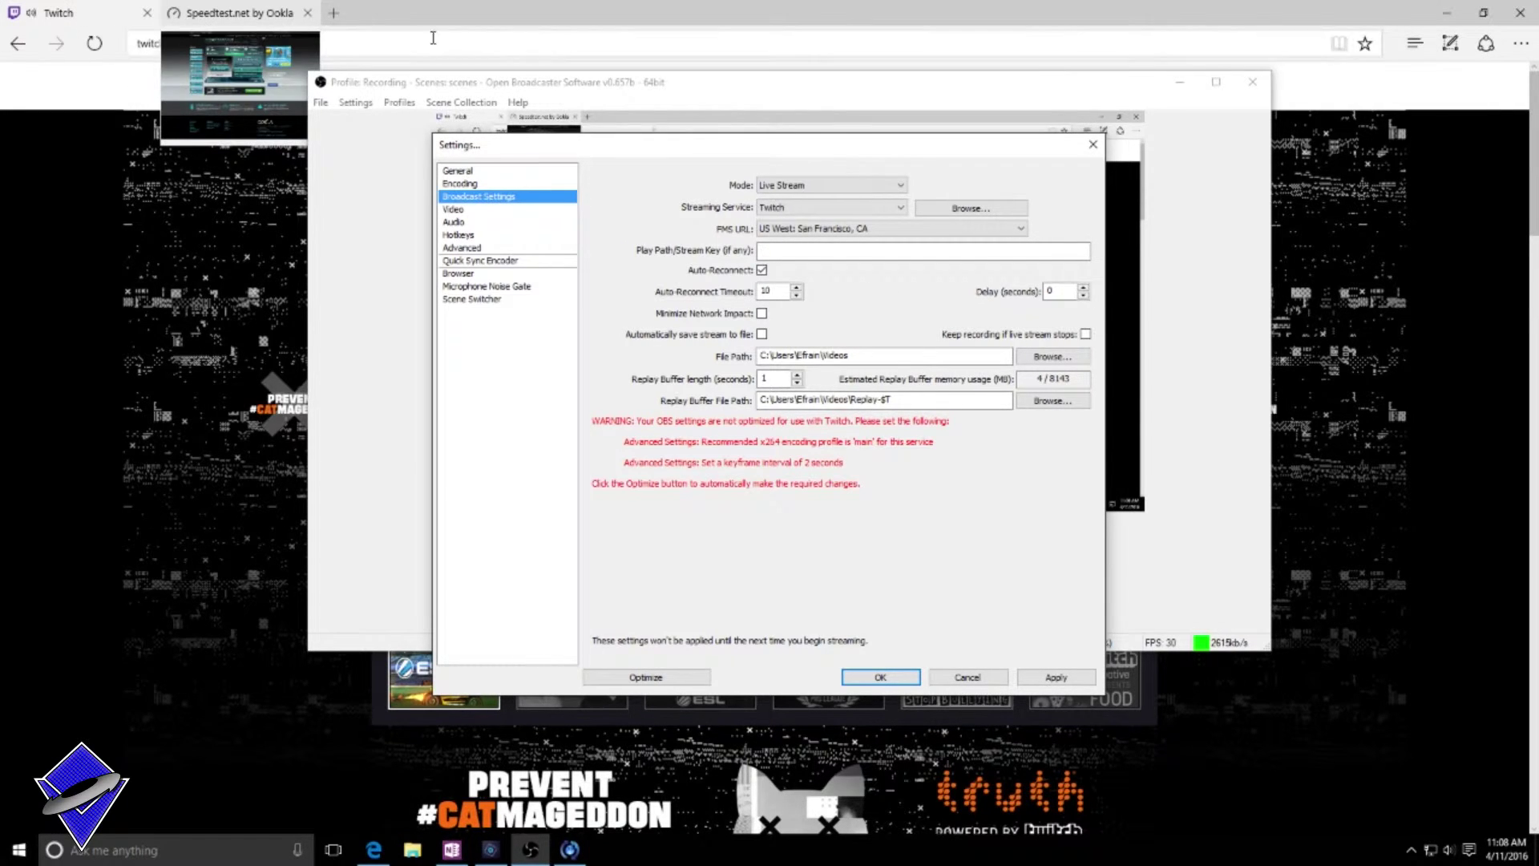
- Switch to Twitch in the browser and open the Stream Key page of the channel's dashboard
click(84, 20)
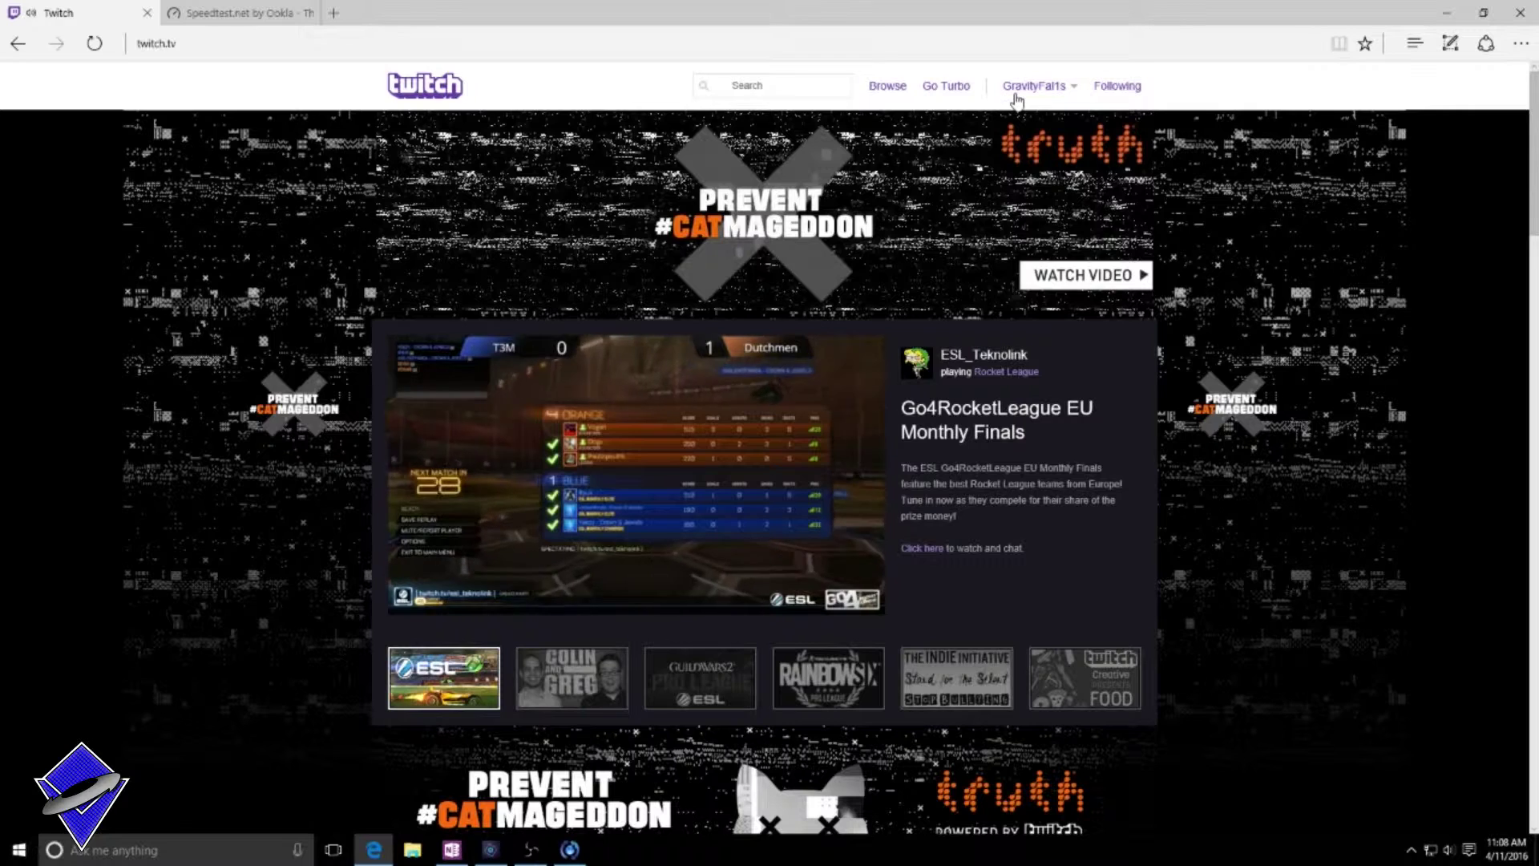
click(1048, 95)
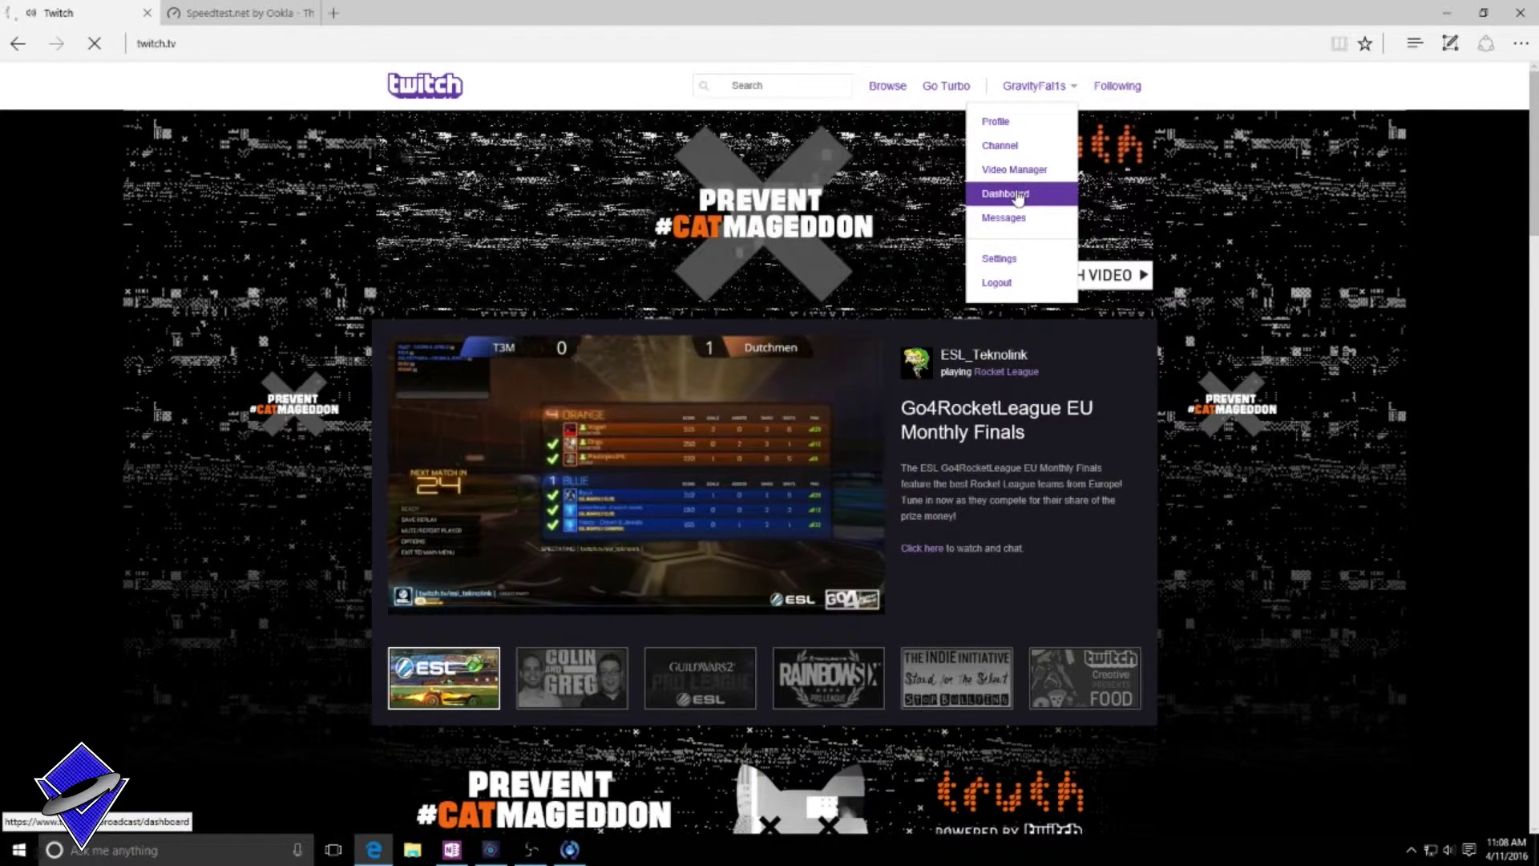
click(1020, 195)
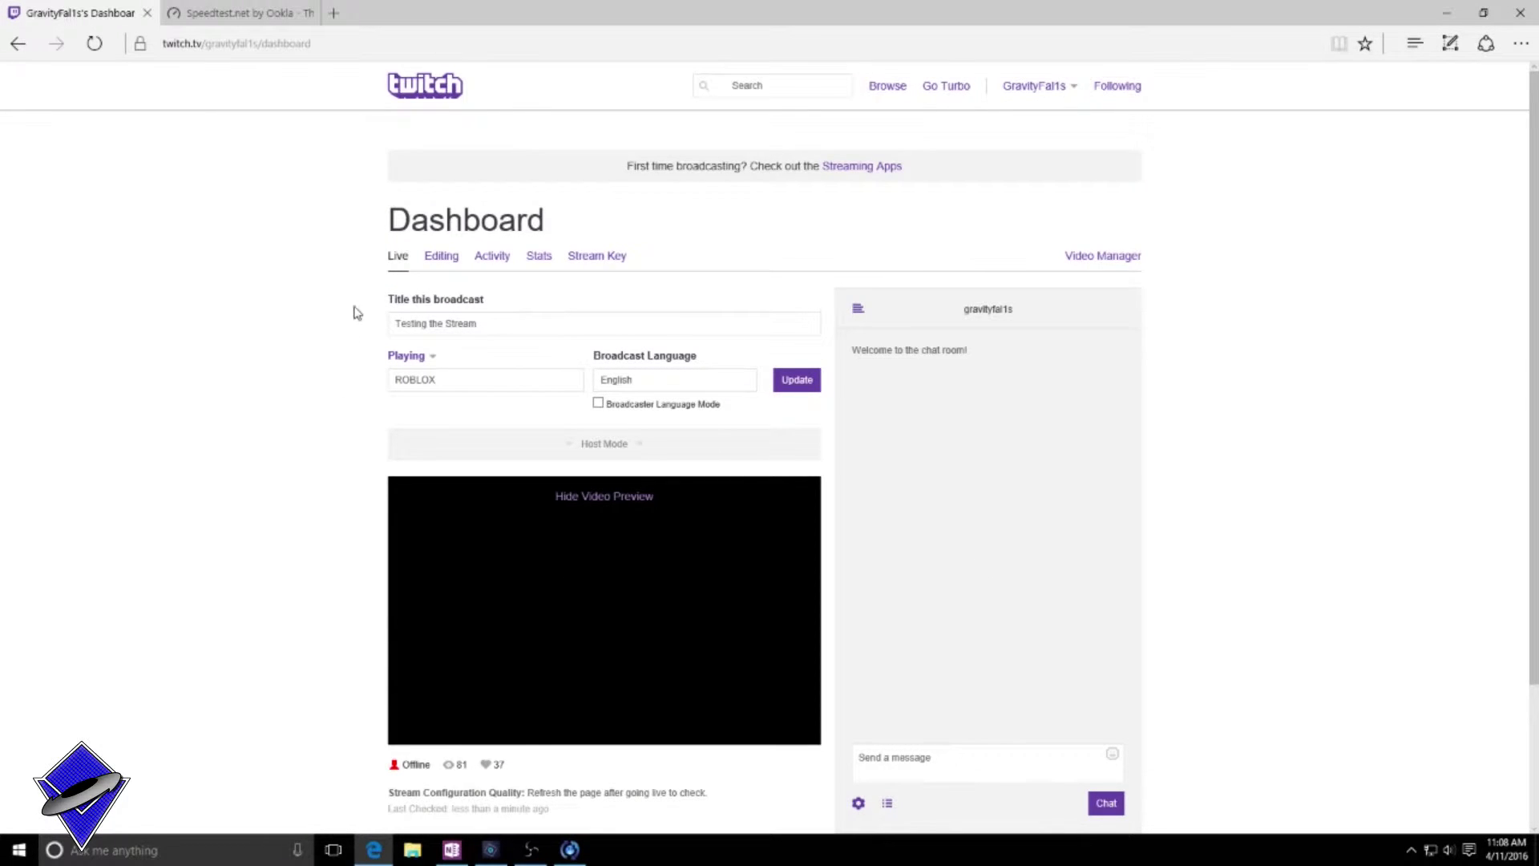
click(602, 271)
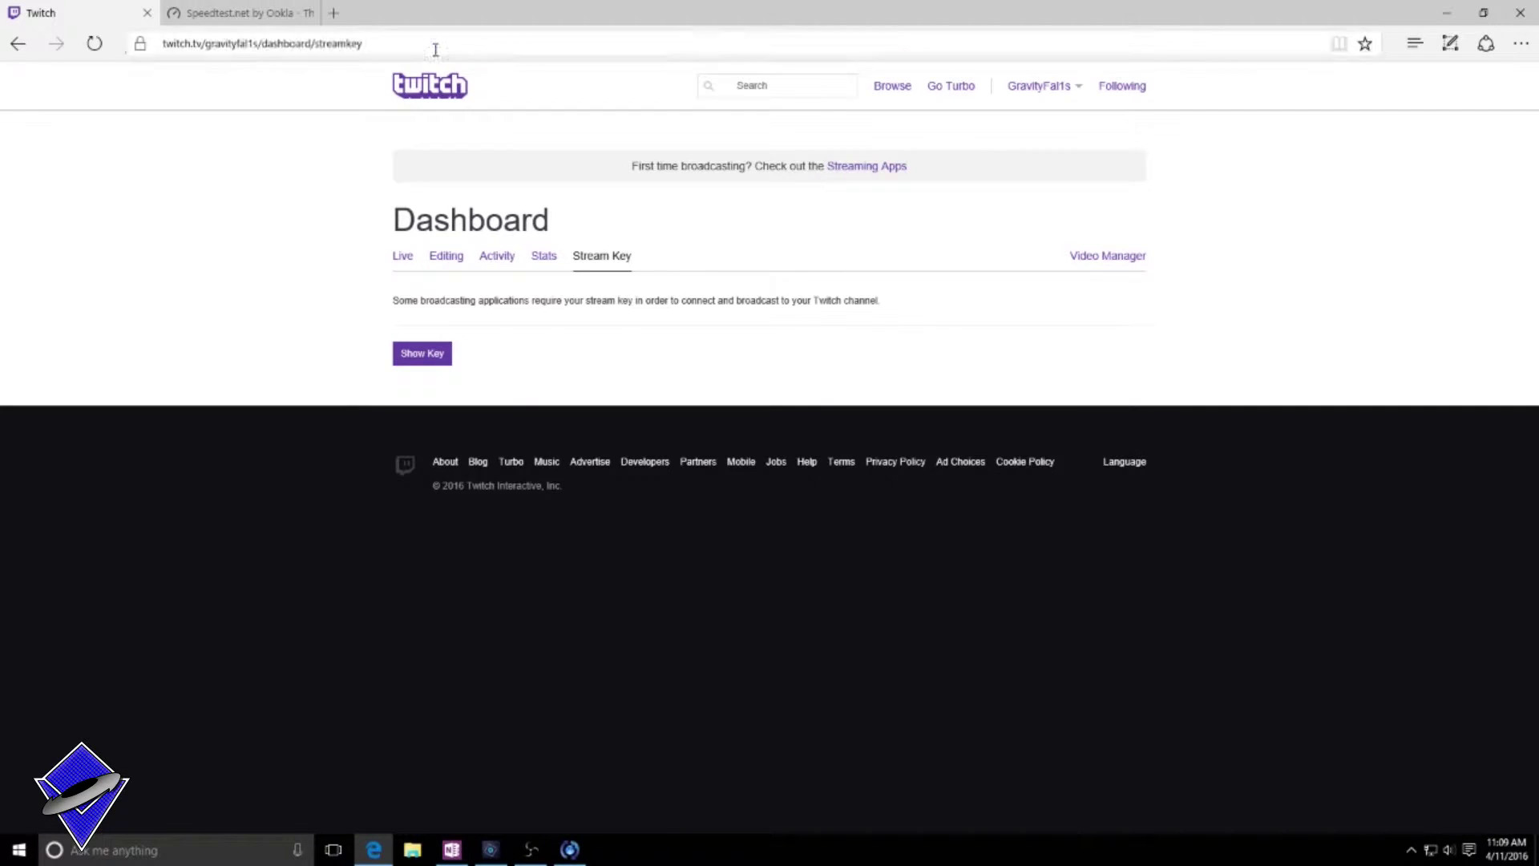
- Switch back to Open Broadcaster Software and open the video settings, discarding the unsaved broadcast changes
click(531, 850)
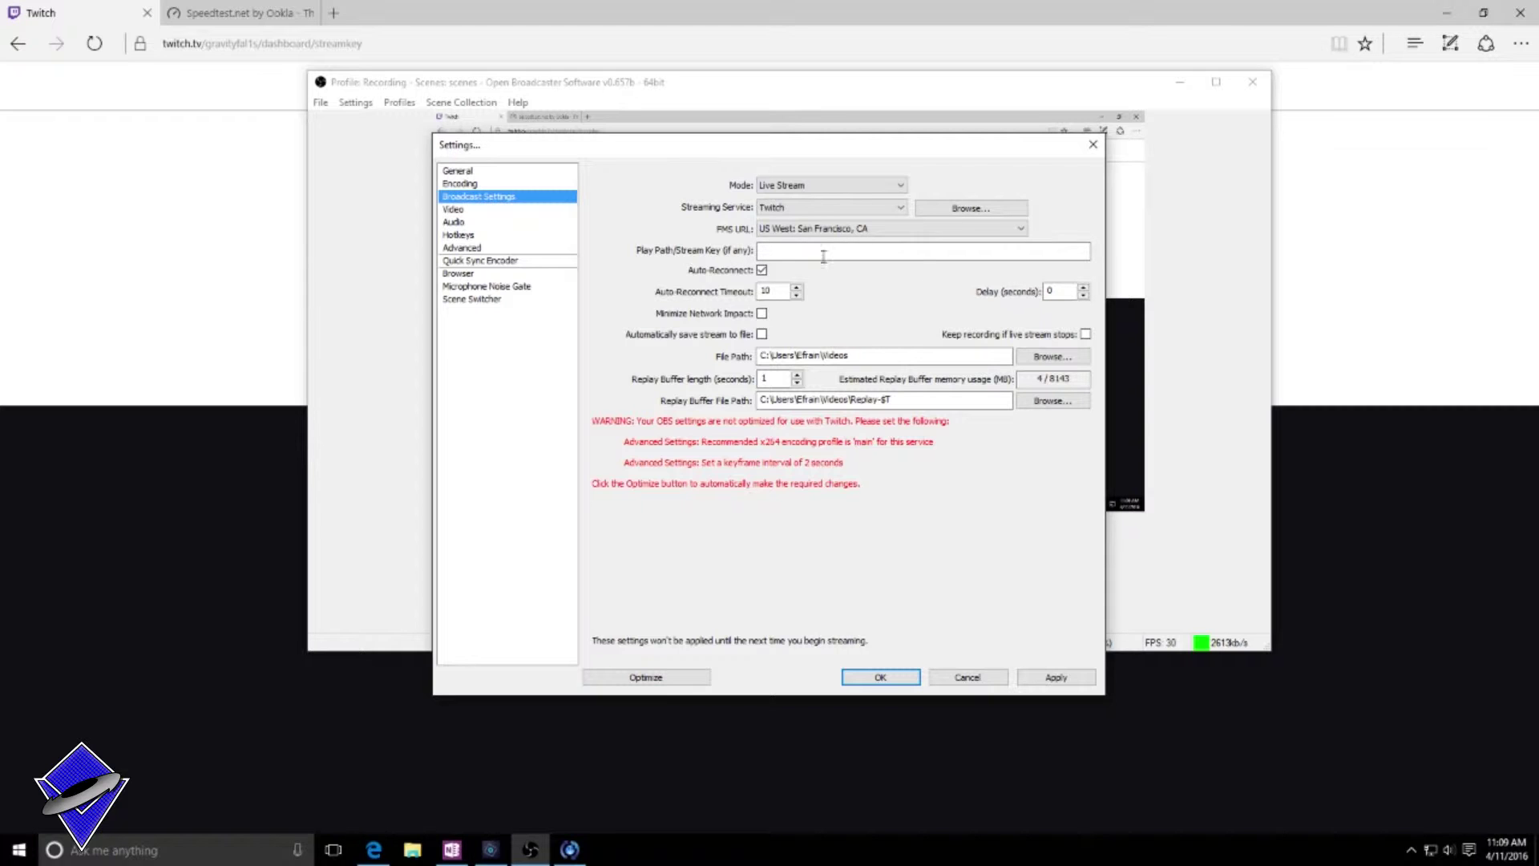
drag(861, 152, 886, 150)
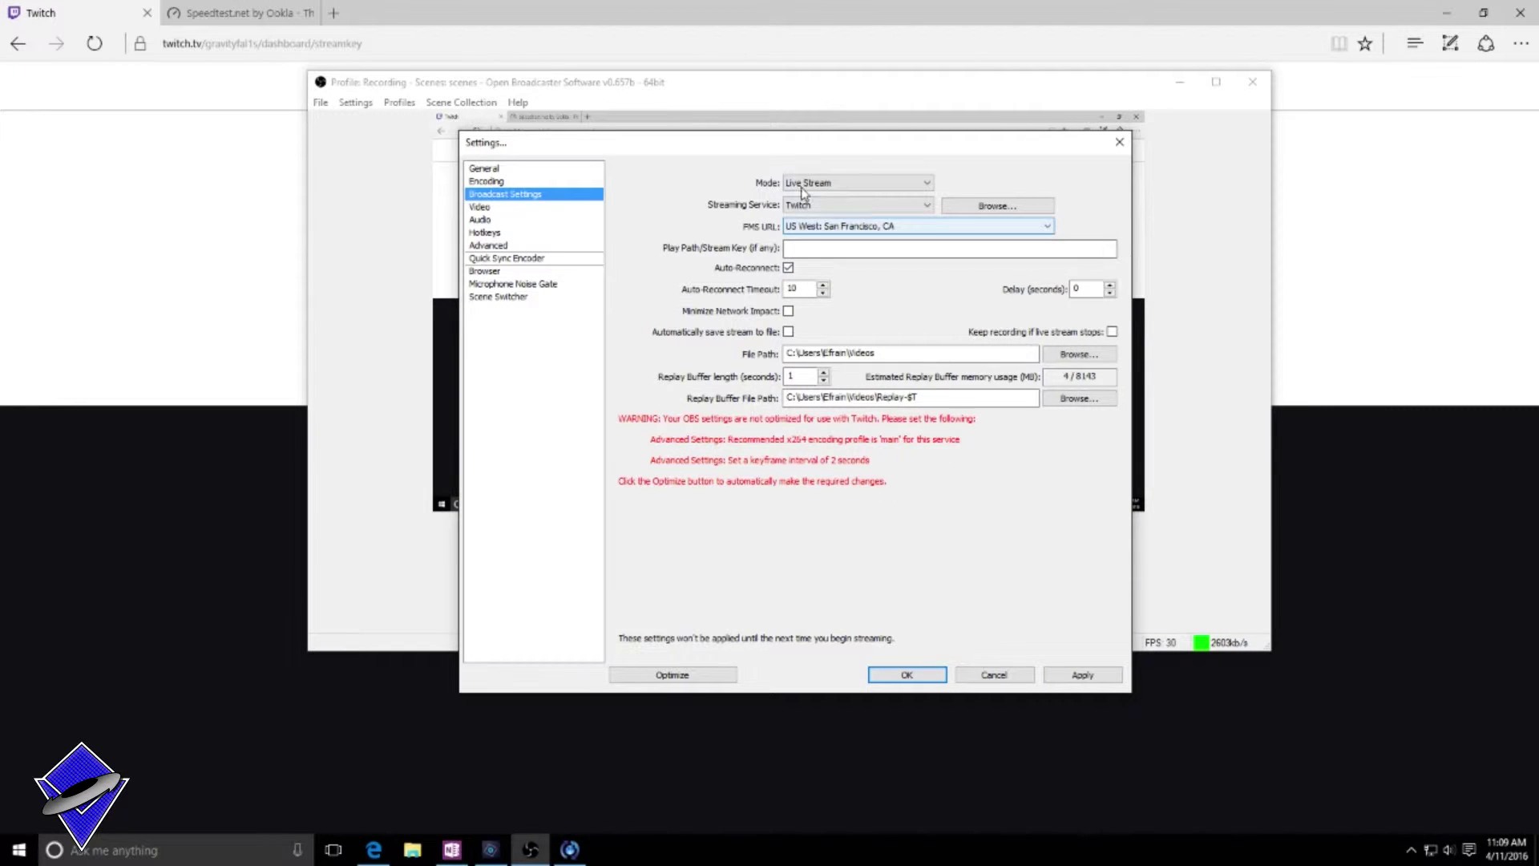
click(485, 208)
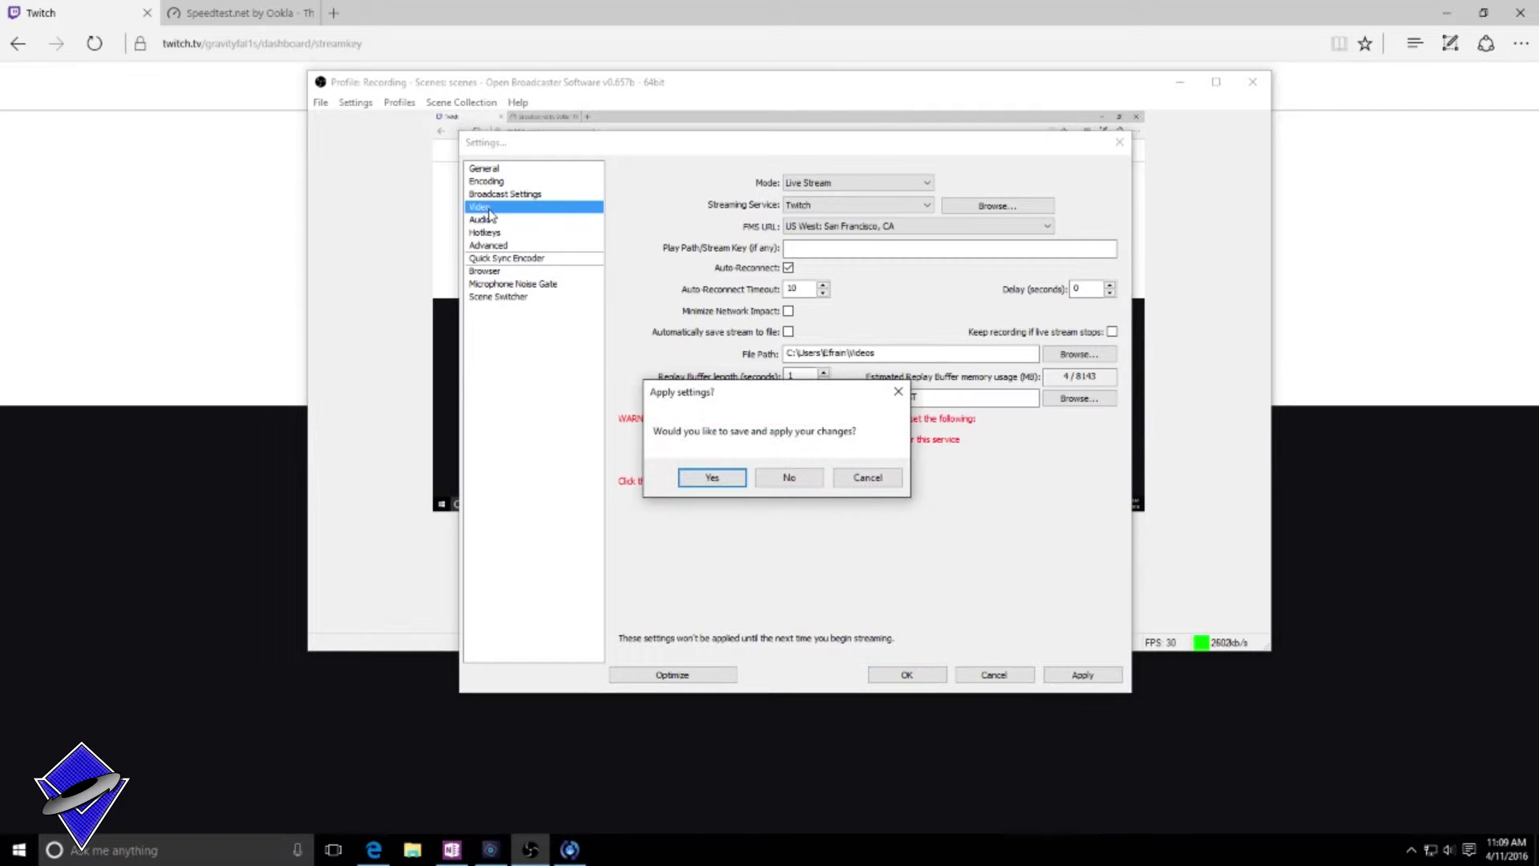
click(810, 483)
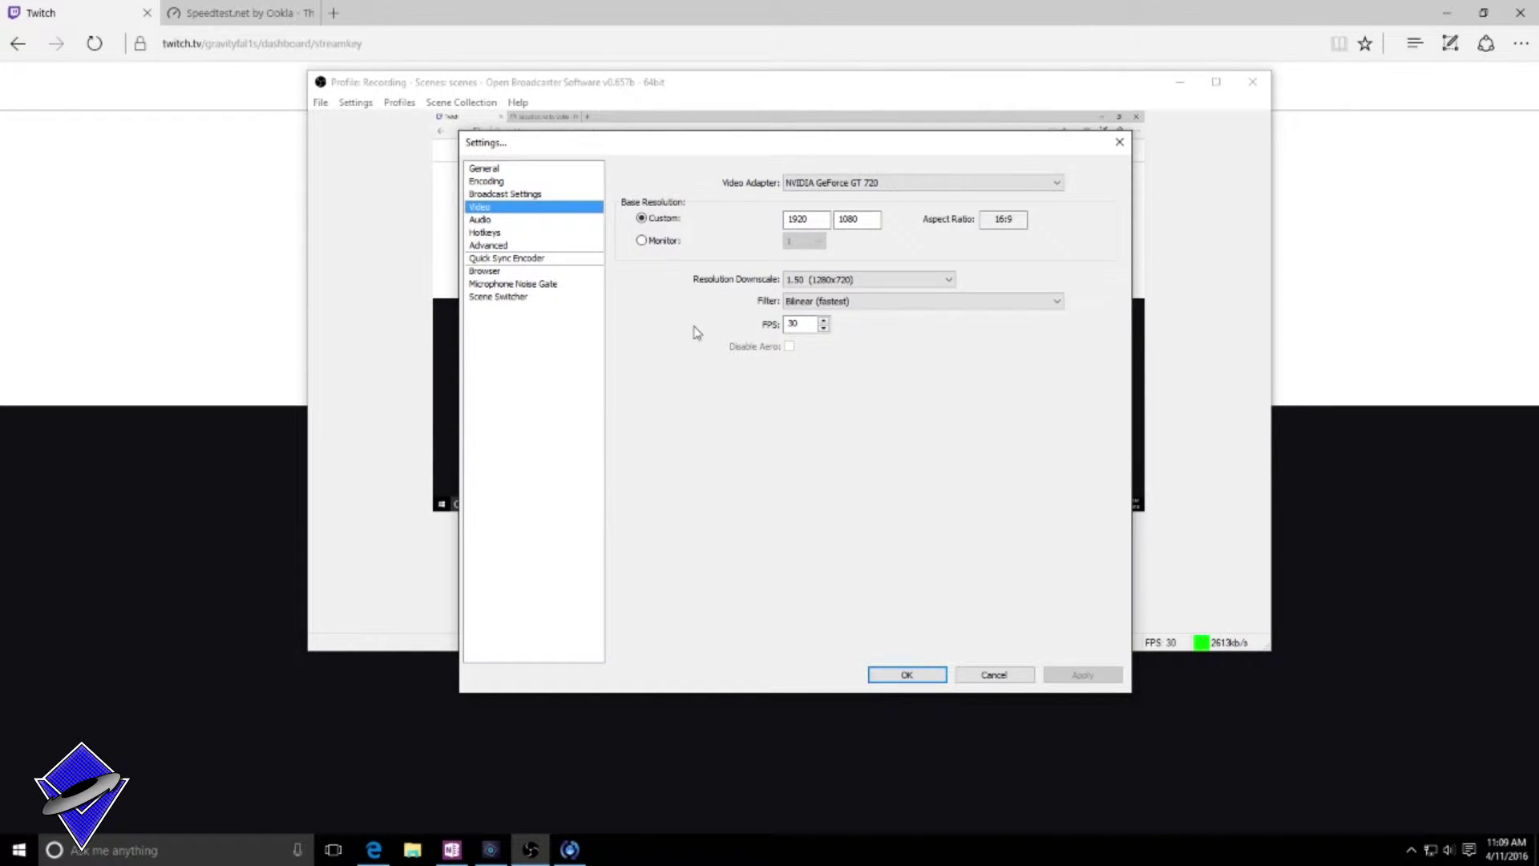
- Select the NVIDIA GeForce GT 720 video adapter and check the custom base resolution fields
click(866, 184)
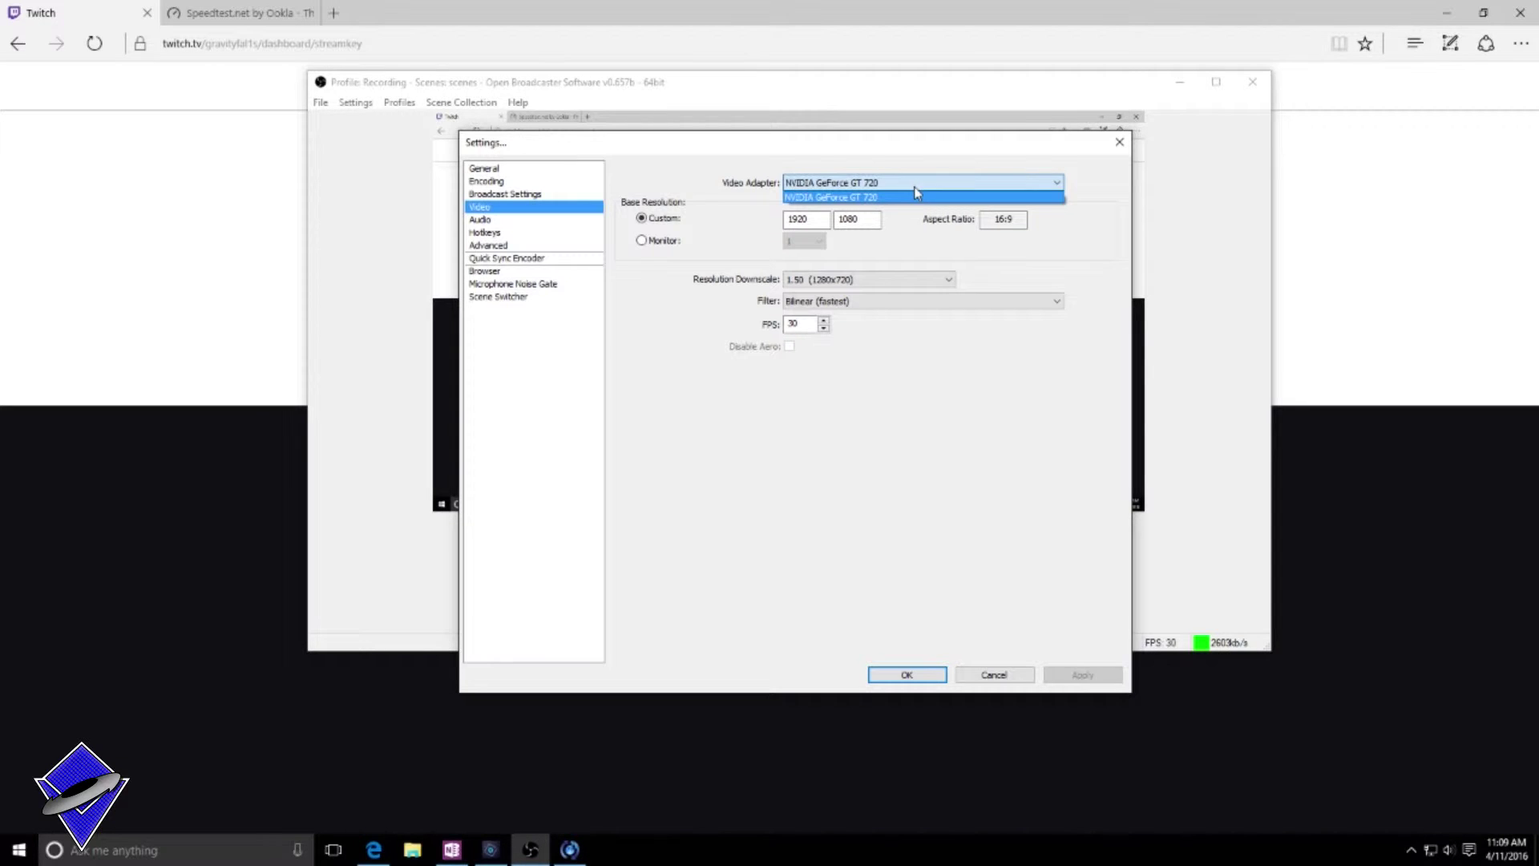
click(892, 197)
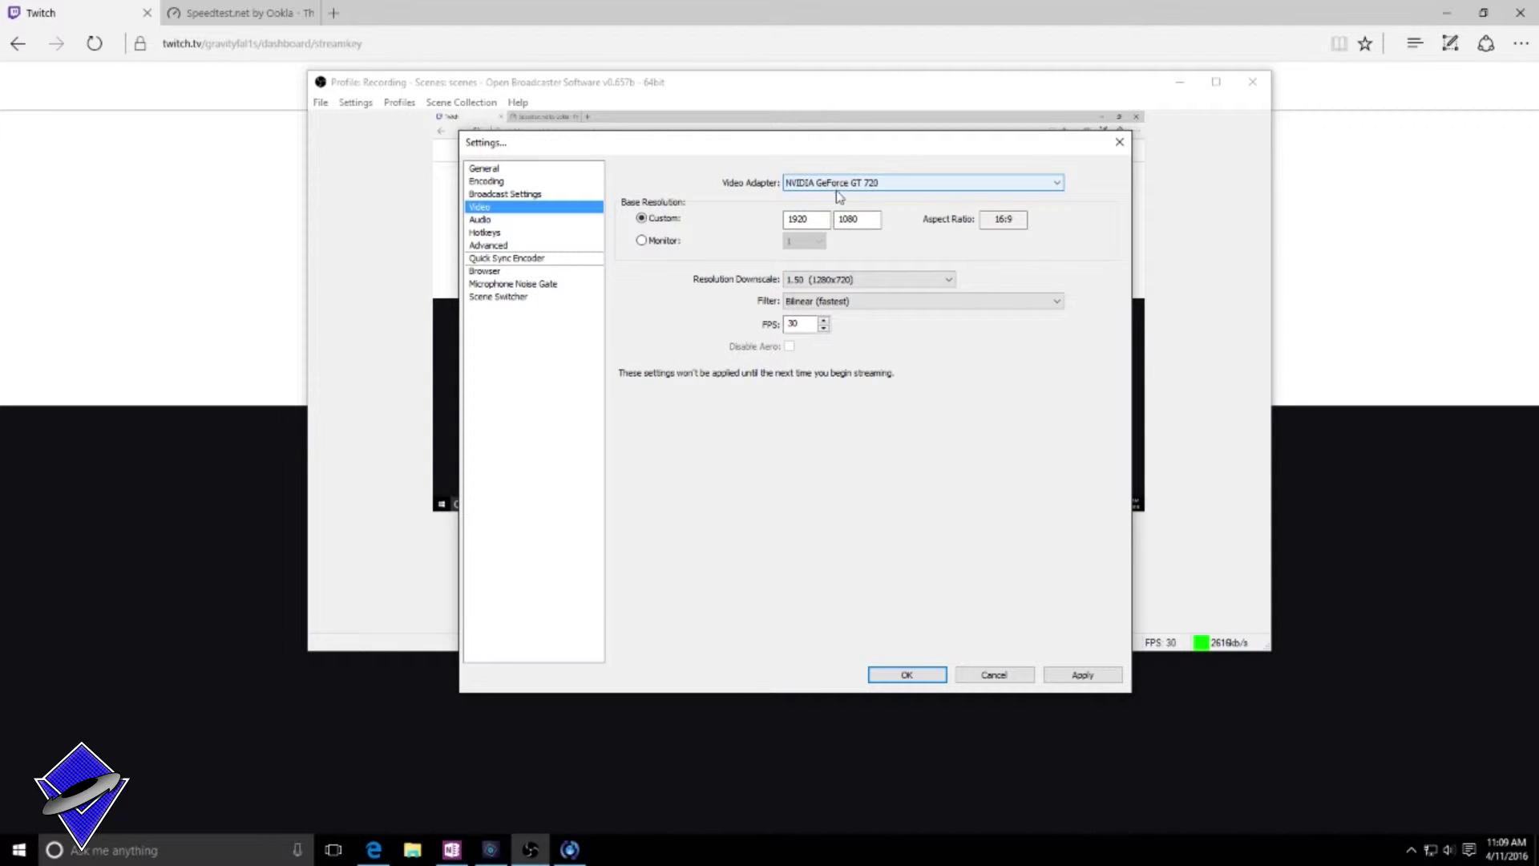
click(831, 221)
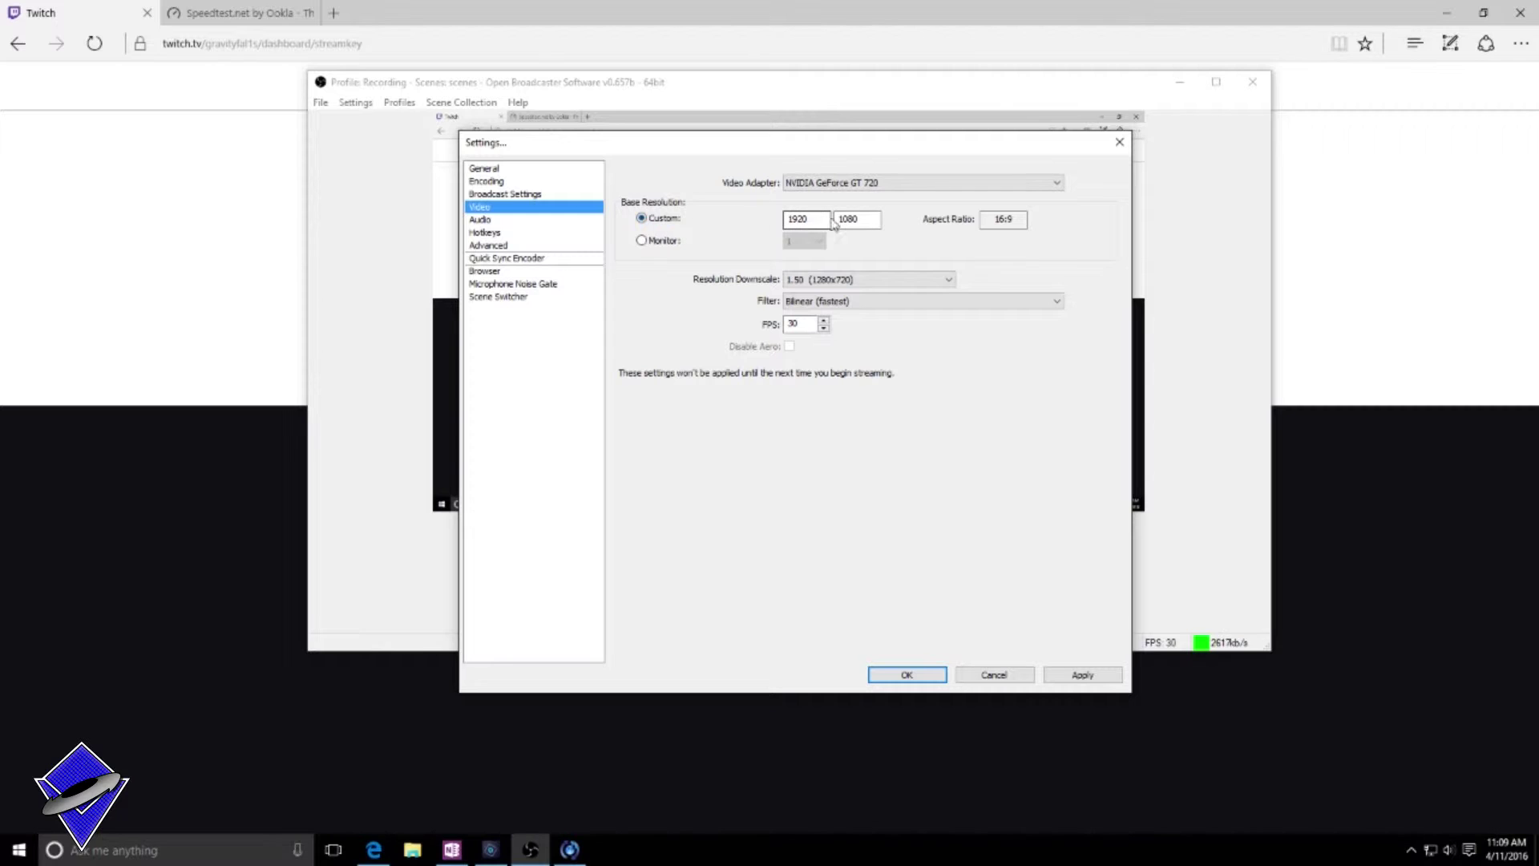
click(851, 219)
- Set the resolution downscale to 1.50 (1280x720) and the filter to Bilinear (fastest)
click(858, 279)
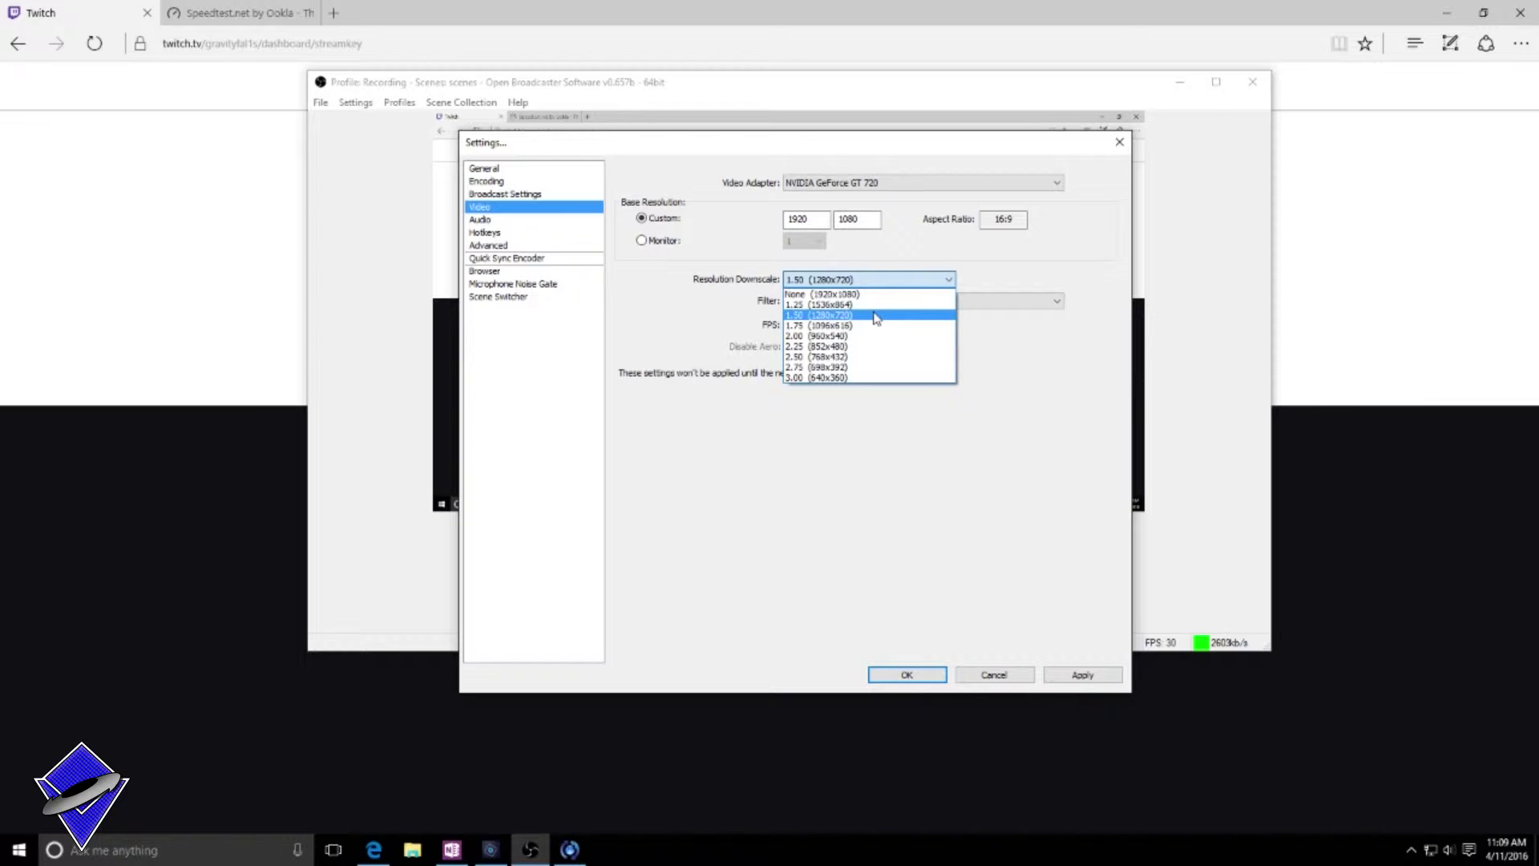
click(875, 316)
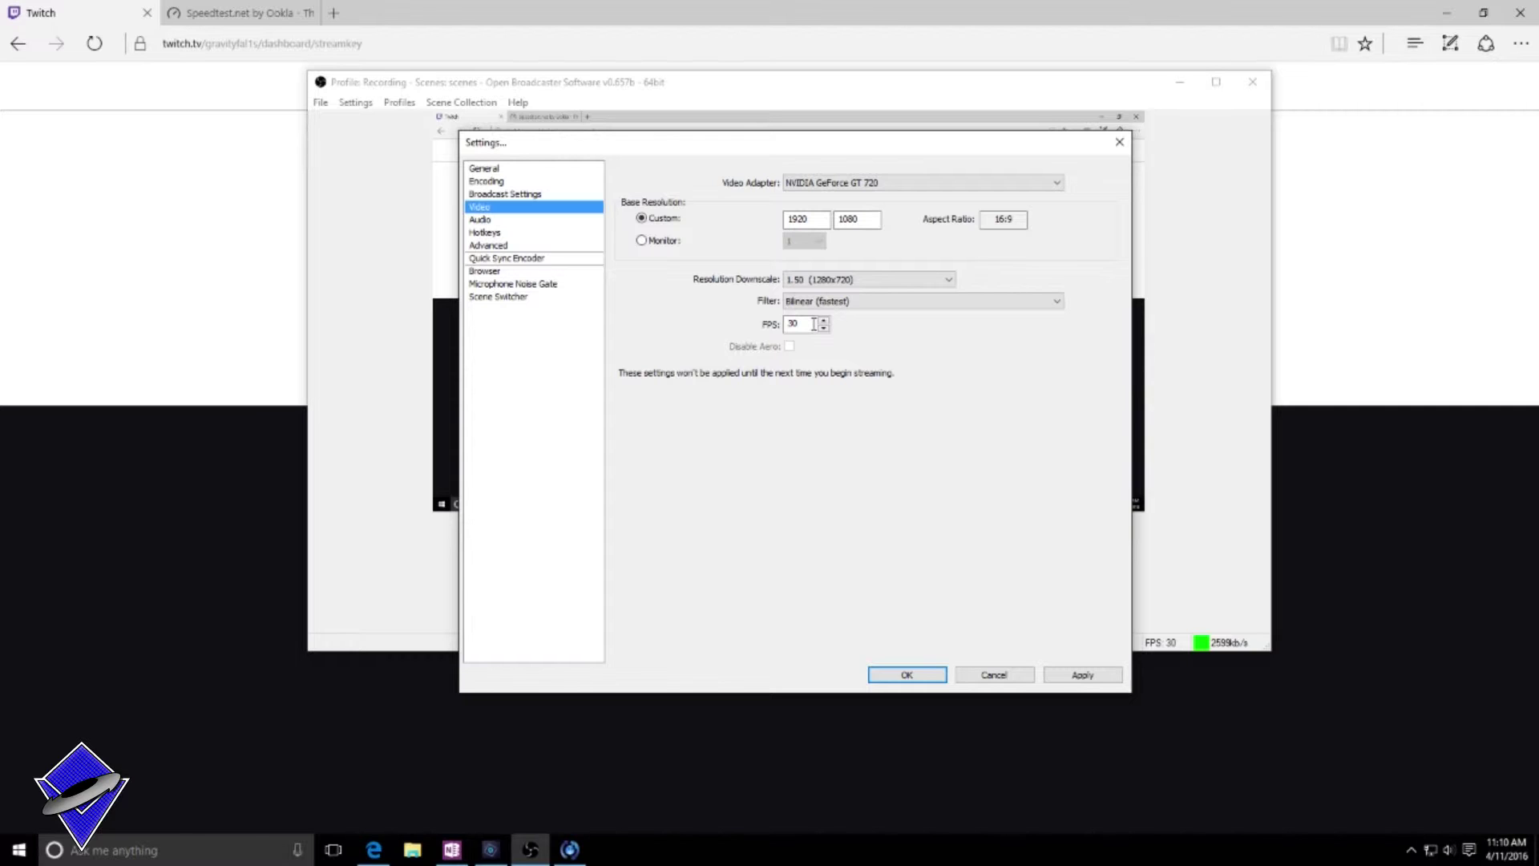
click(802, 300)
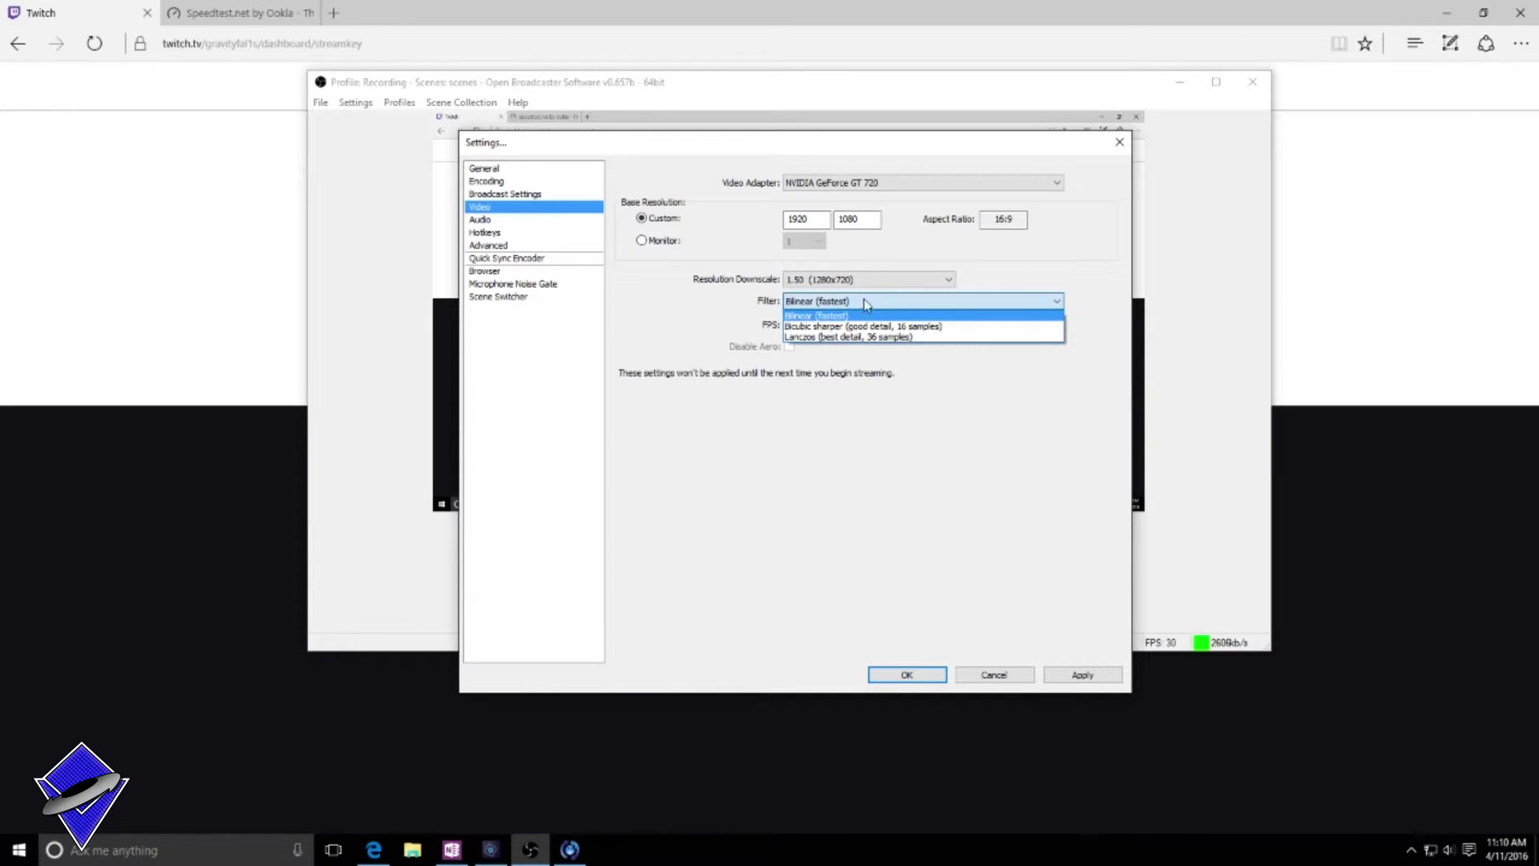
click(884, 317)
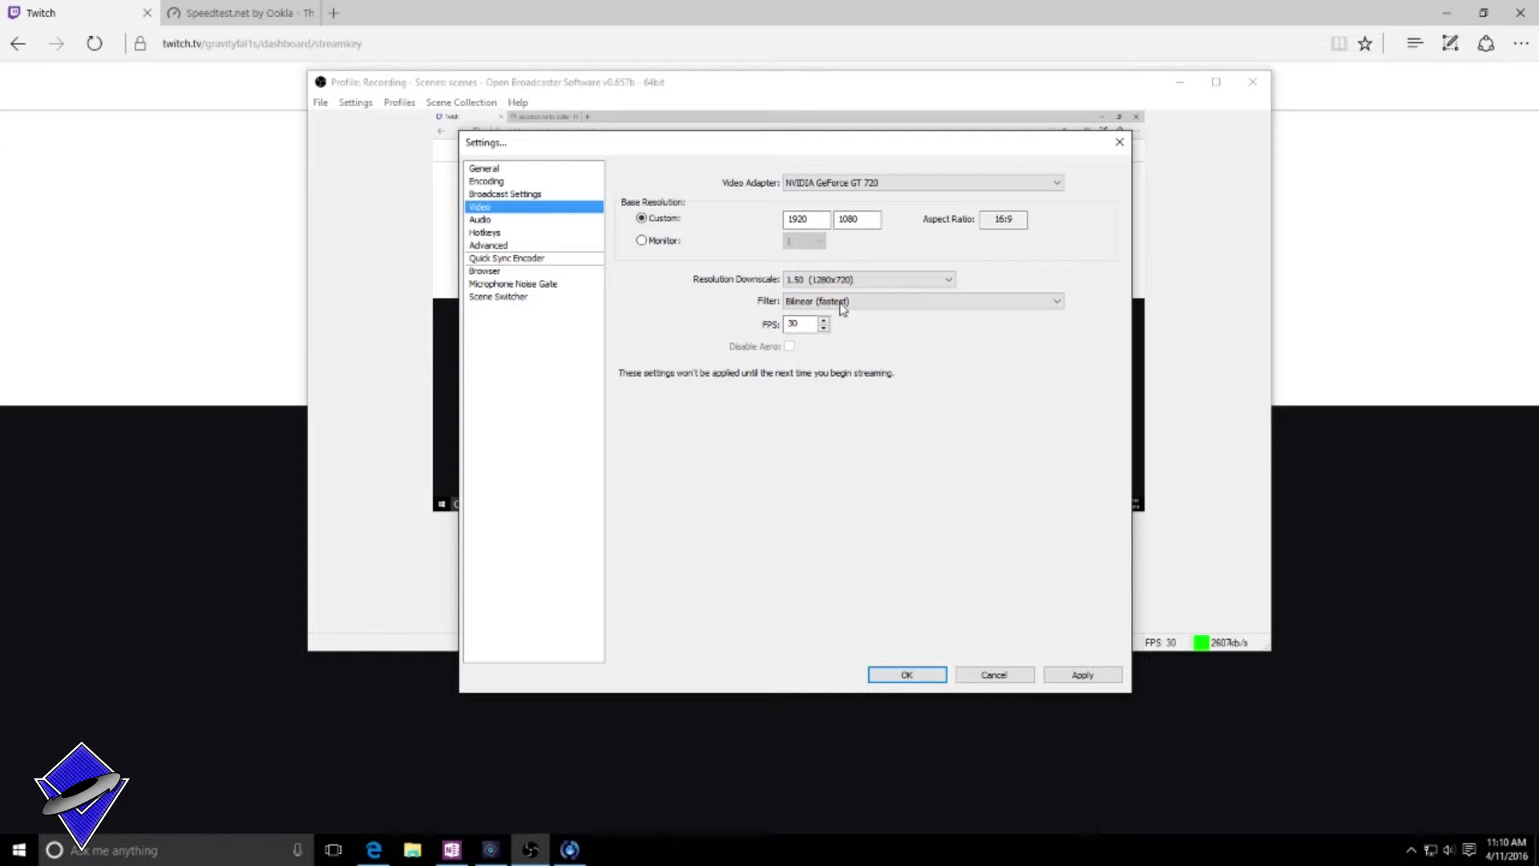
- Discard the video changes and set the desktop audio device to Speakers / Headphones (Realtek High Definition Audio) in the audio settings
click(493, 222)
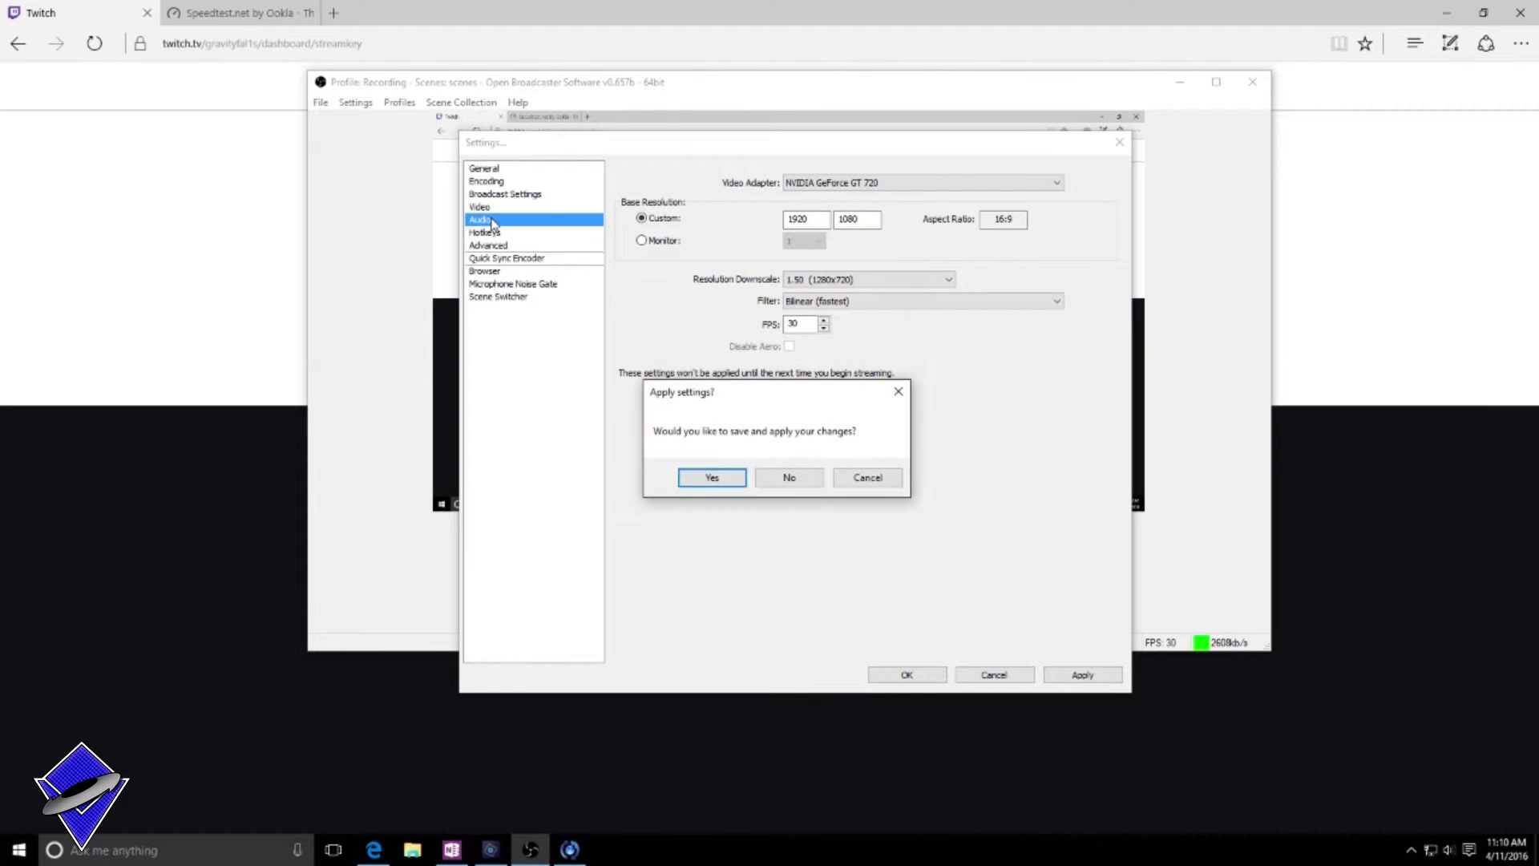
click(802, 481)
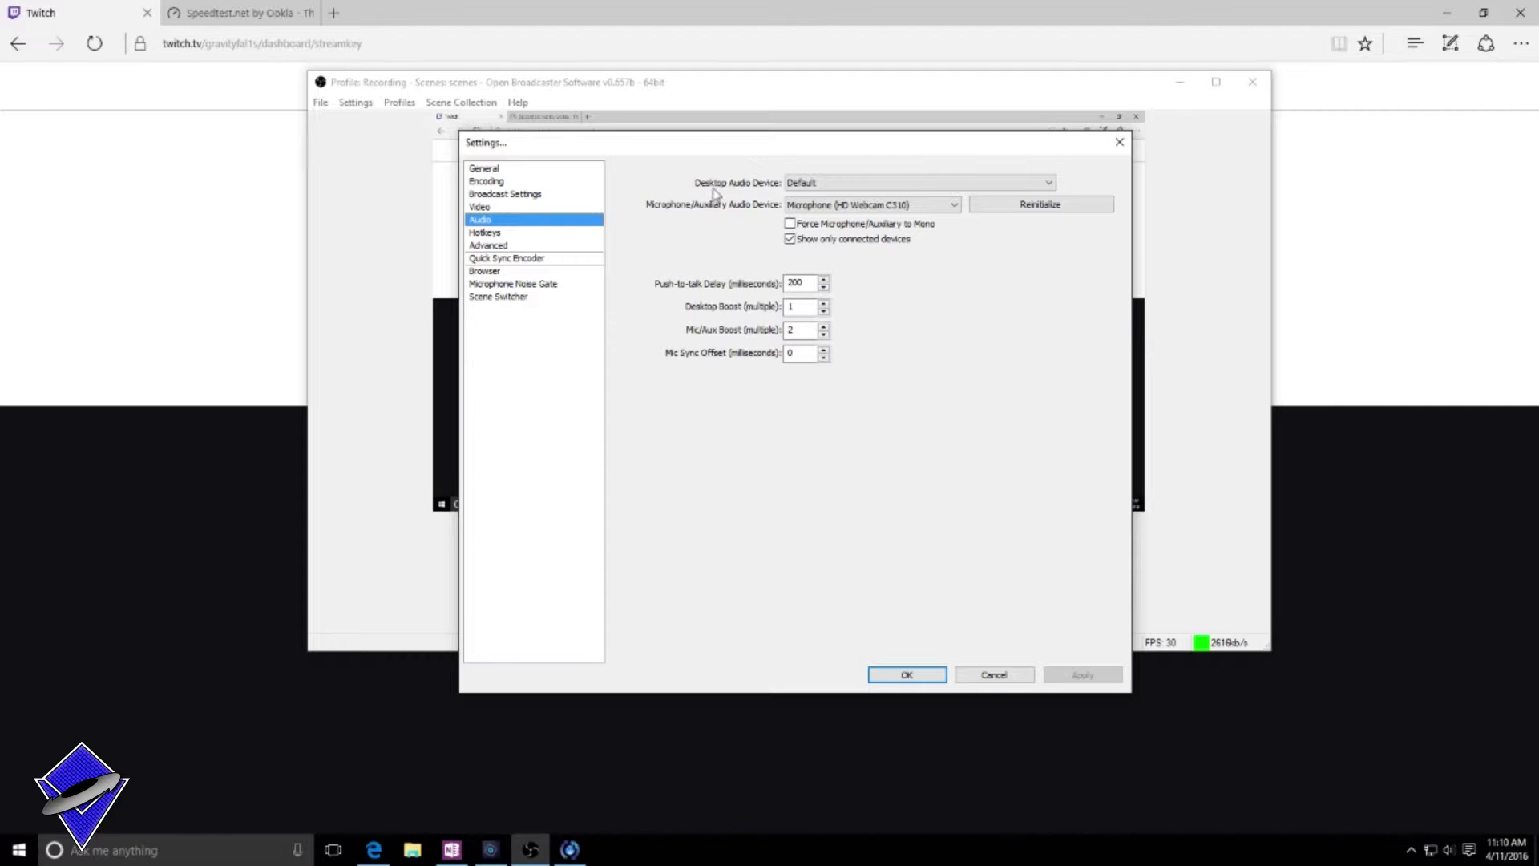
click(819, 185)
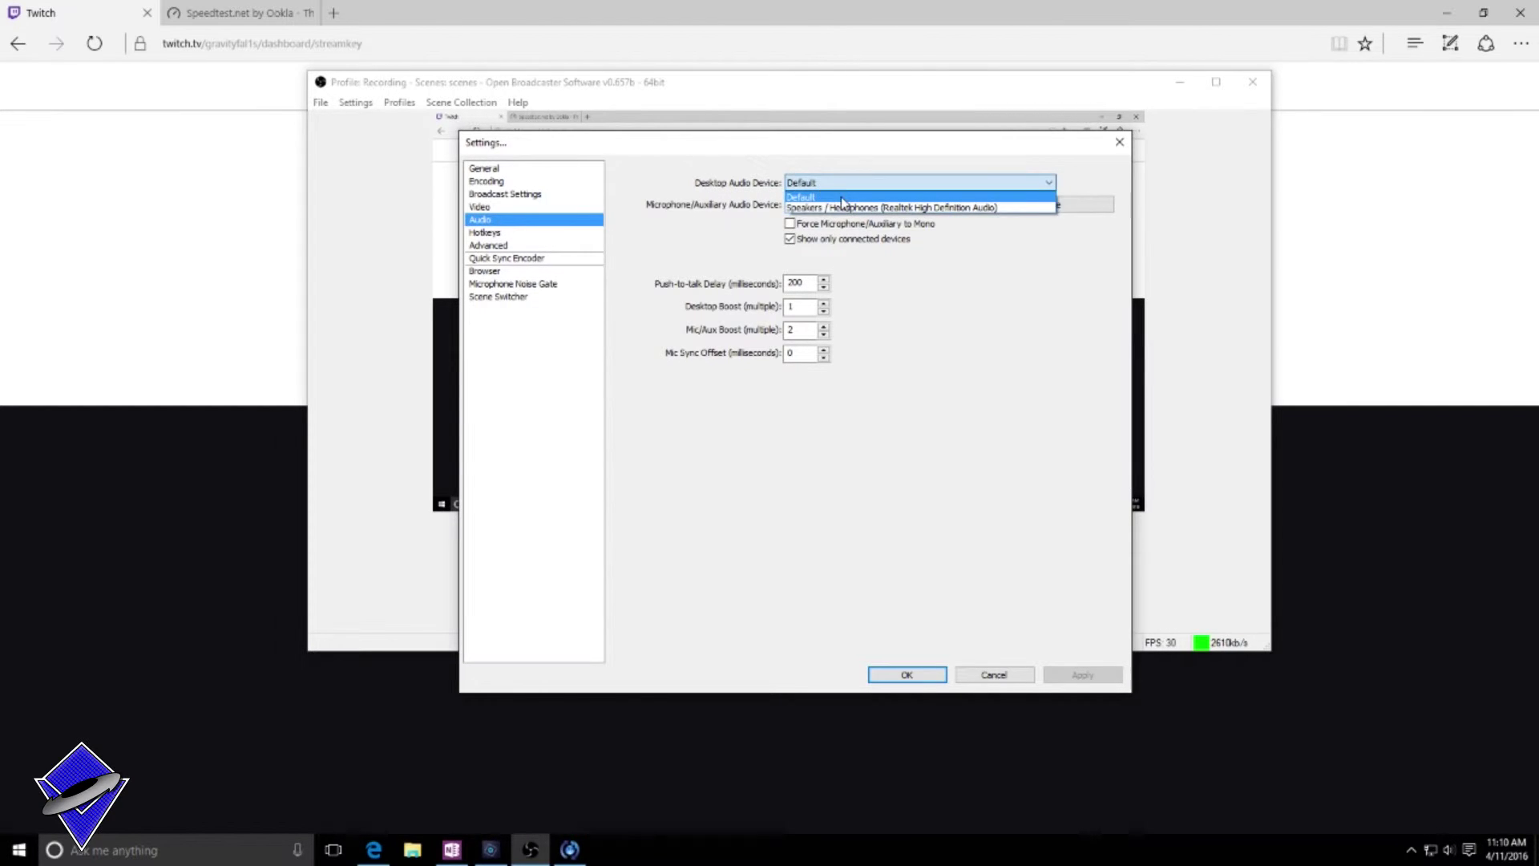
click(841, 197)
click(840, 184)
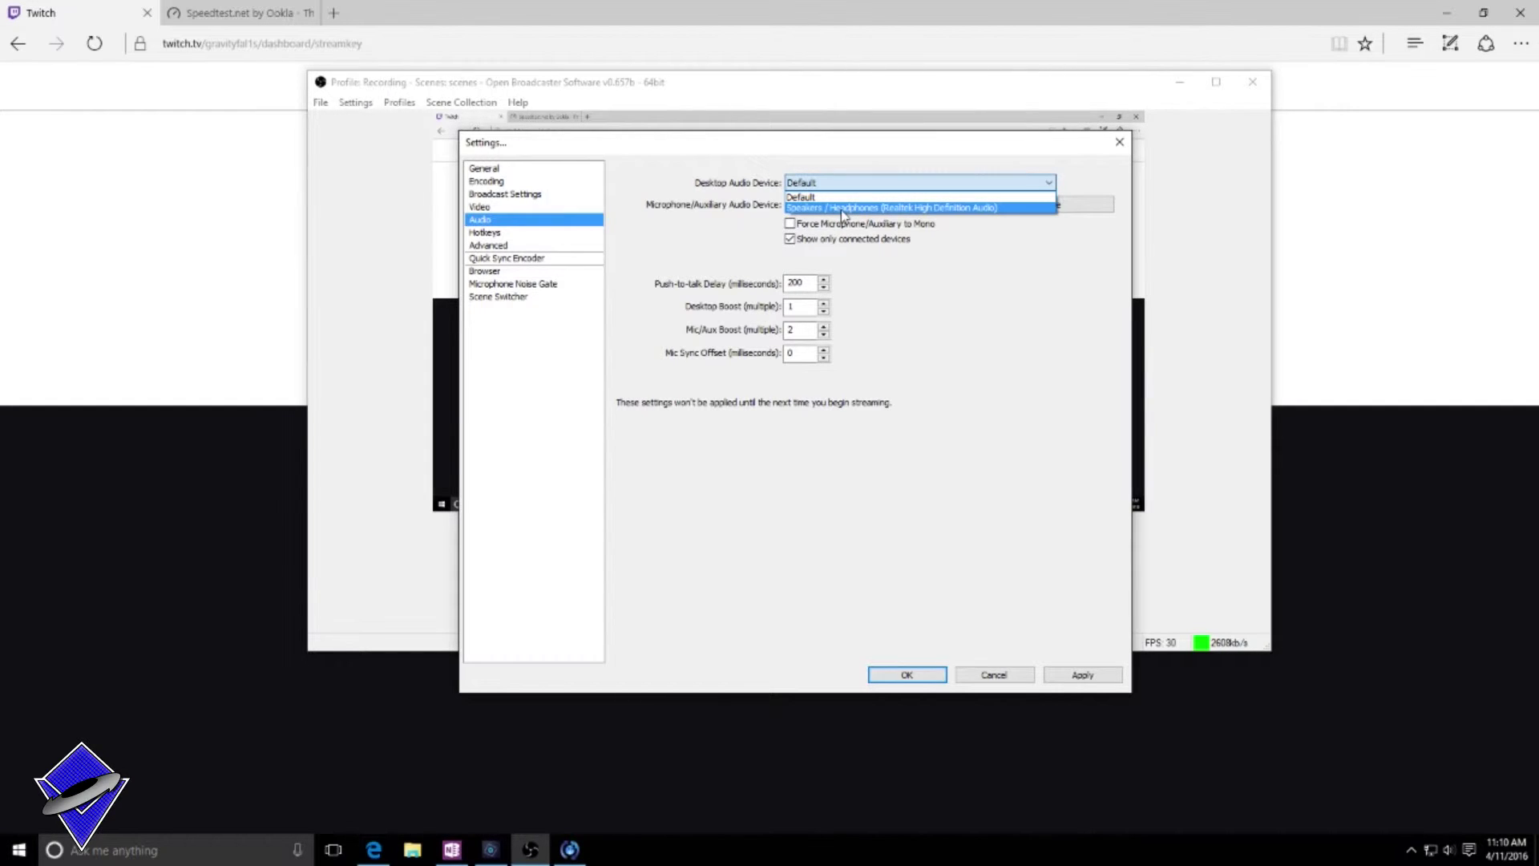
click(843, 210)
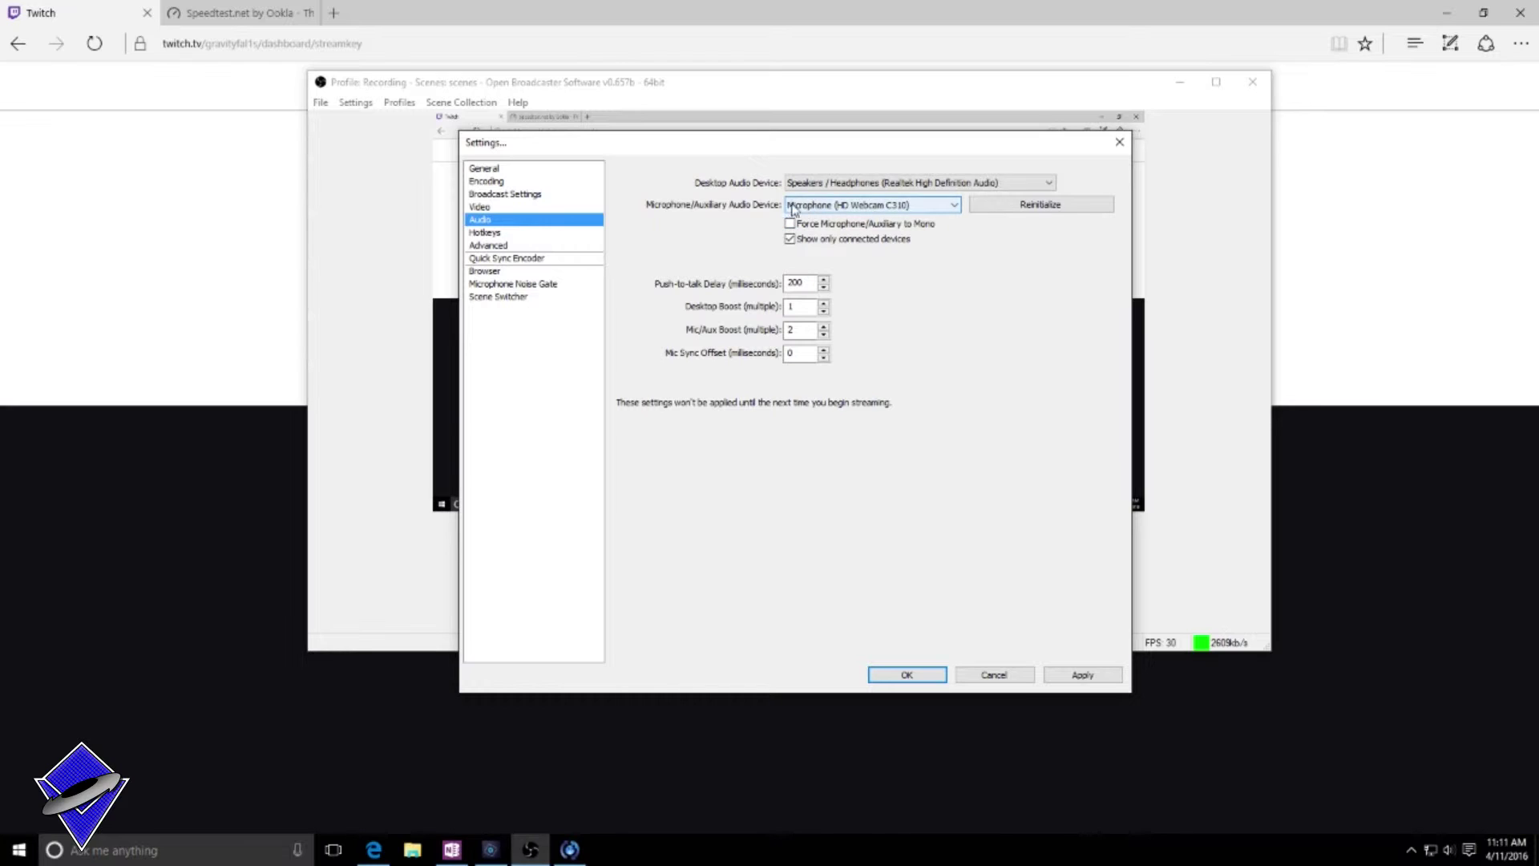
- Set the microphone/auxiliary audio device to Microphone (HD Webcam C310) and the Mic/Aux boost multiple to 2
click(876, 210)
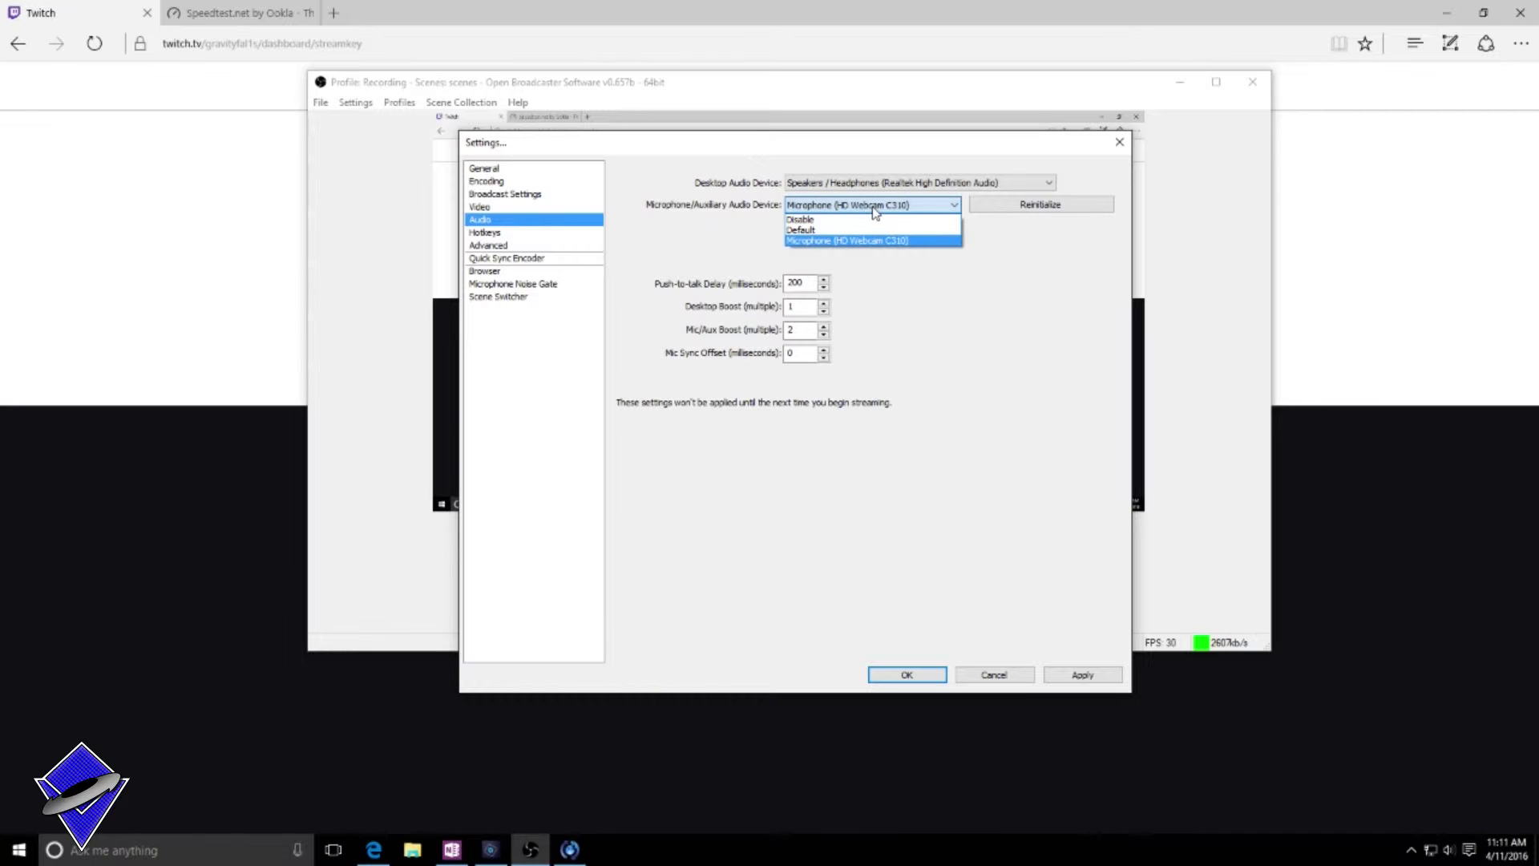
click(903, 241)
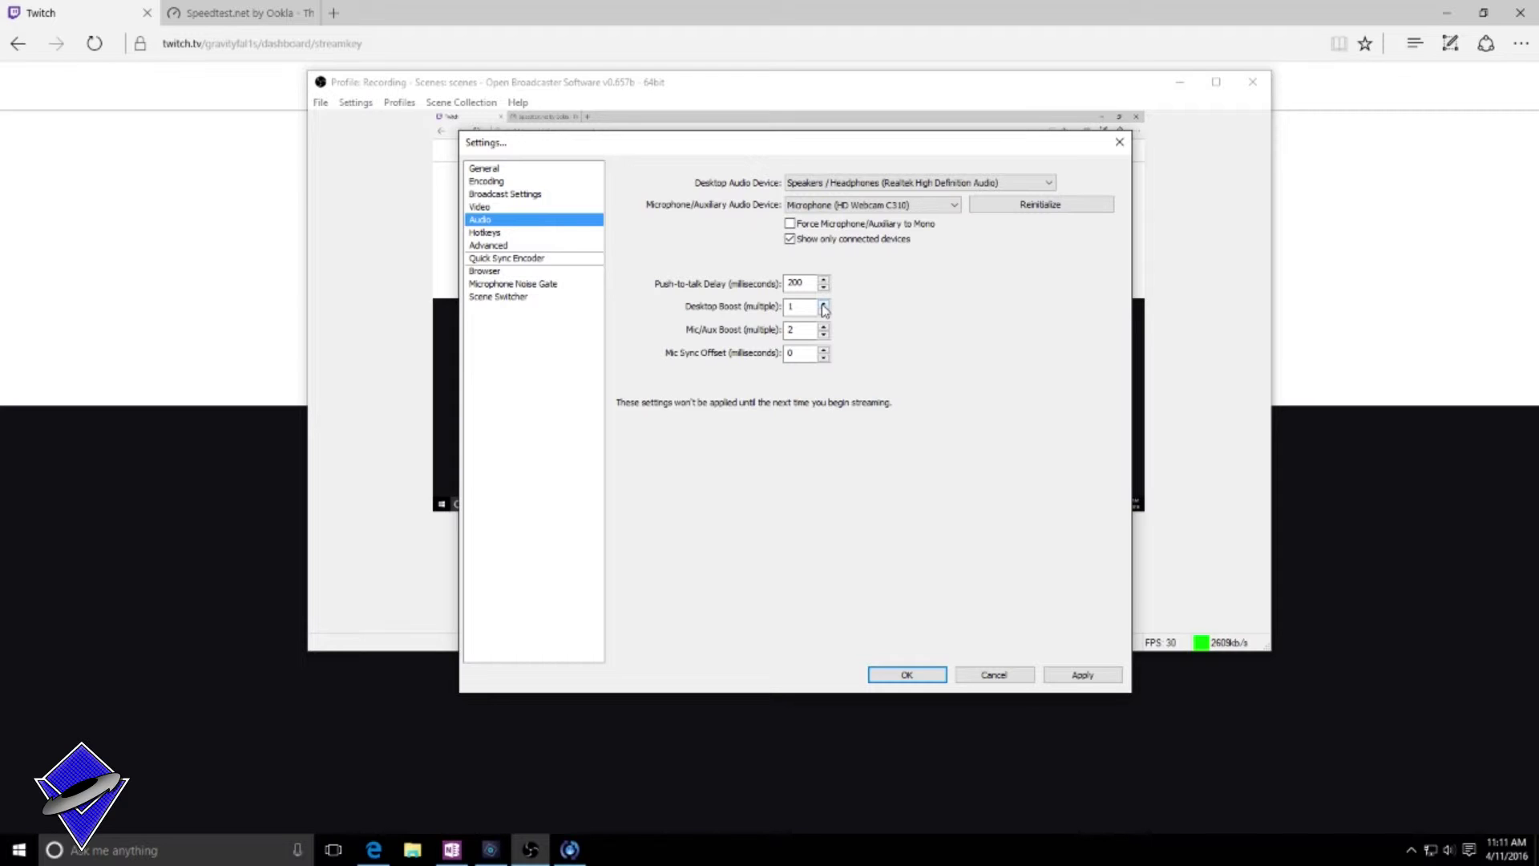
click(816, 331)
click(823, 329)
click(823, 335)
click(812, 329)
- Leave the audio settings, review the hotkey assignments and open the advanced settings
click(496, 234)
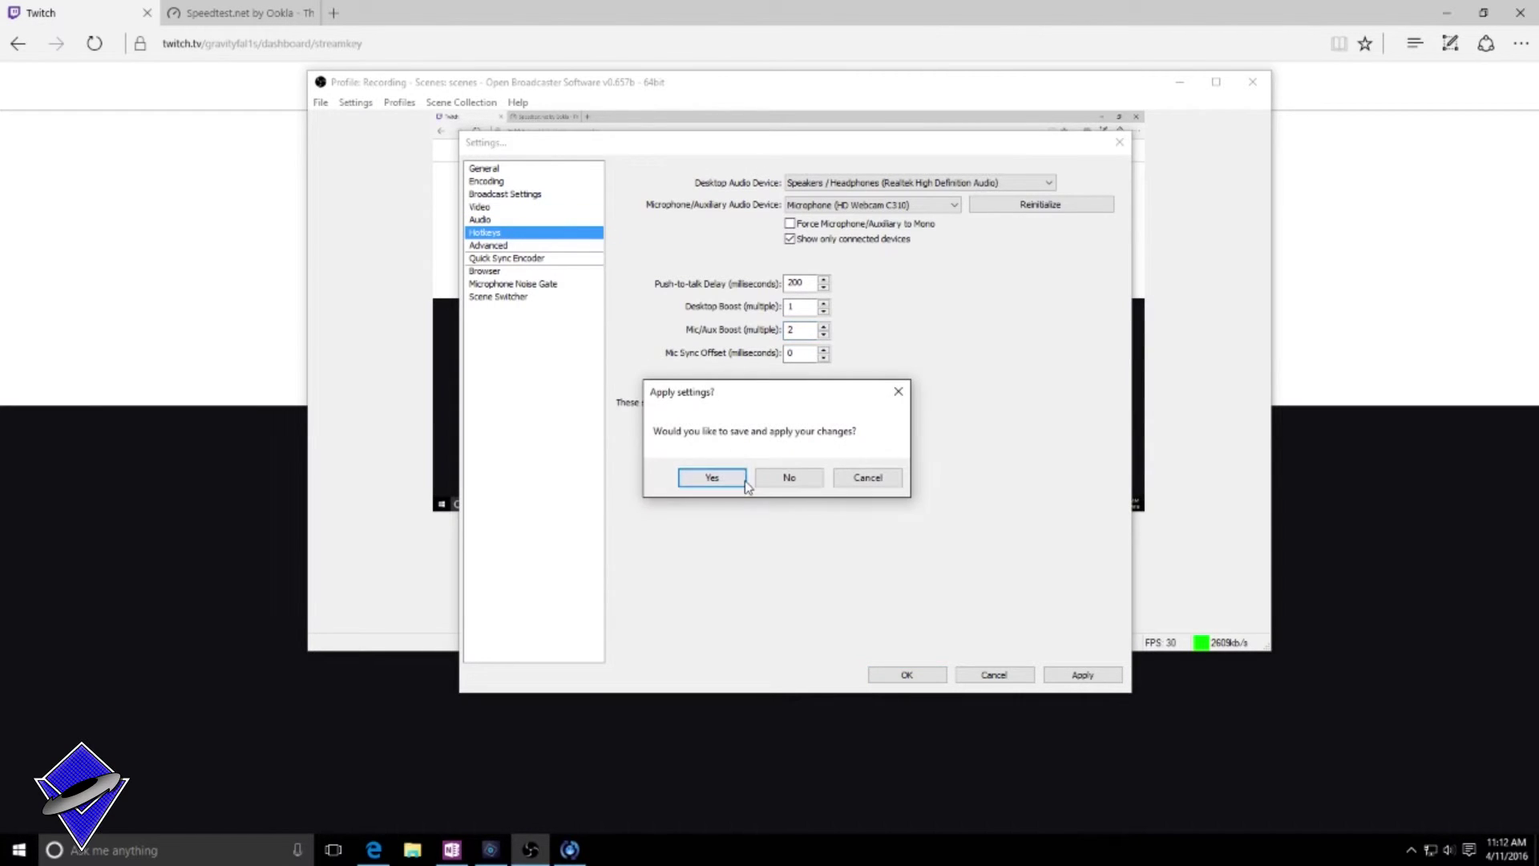
click(683, 480)
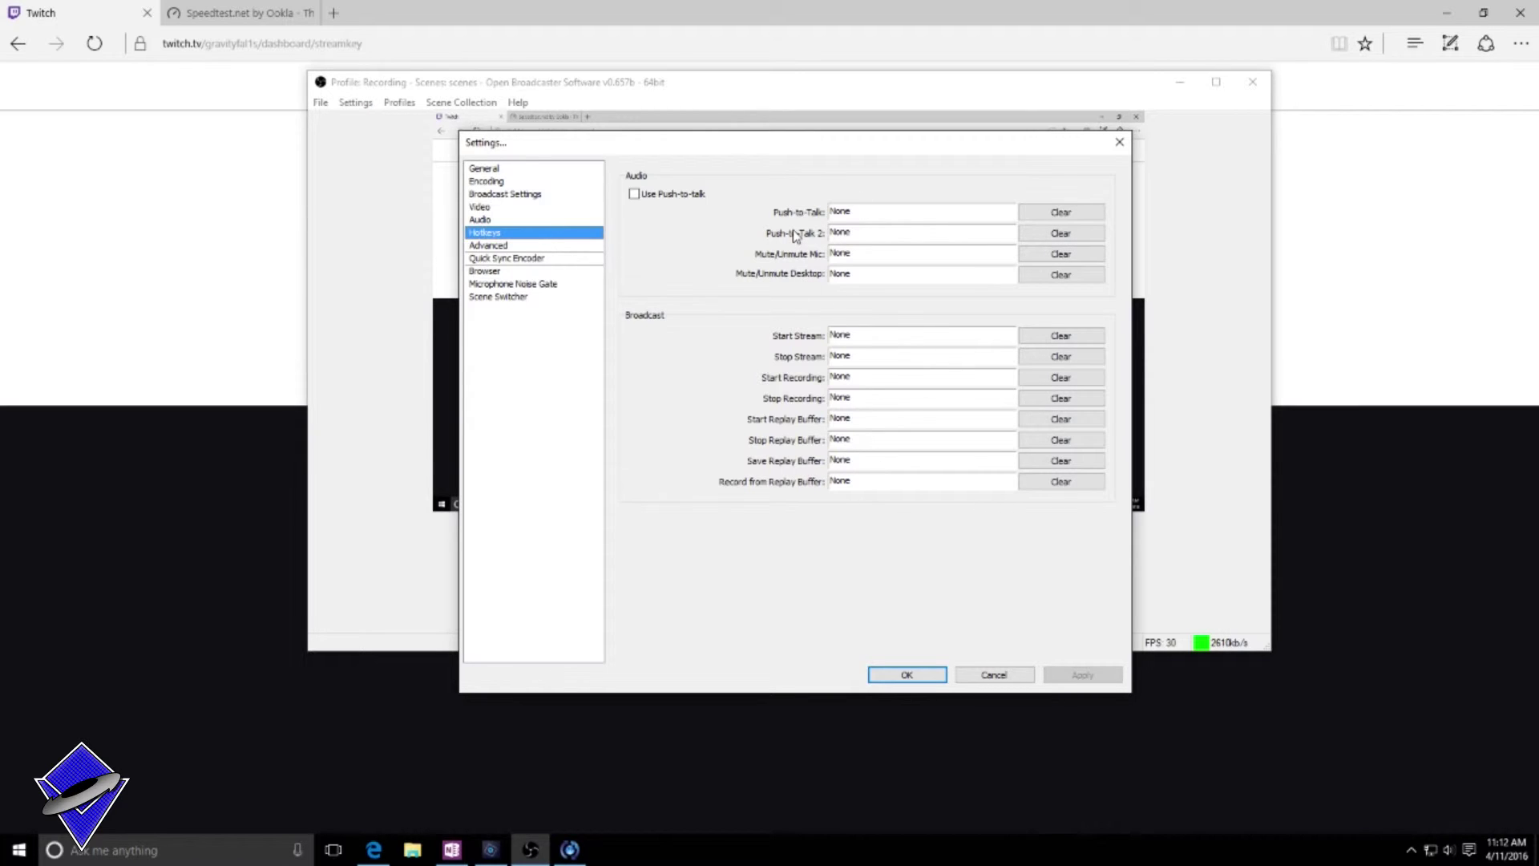
click(505, 247)
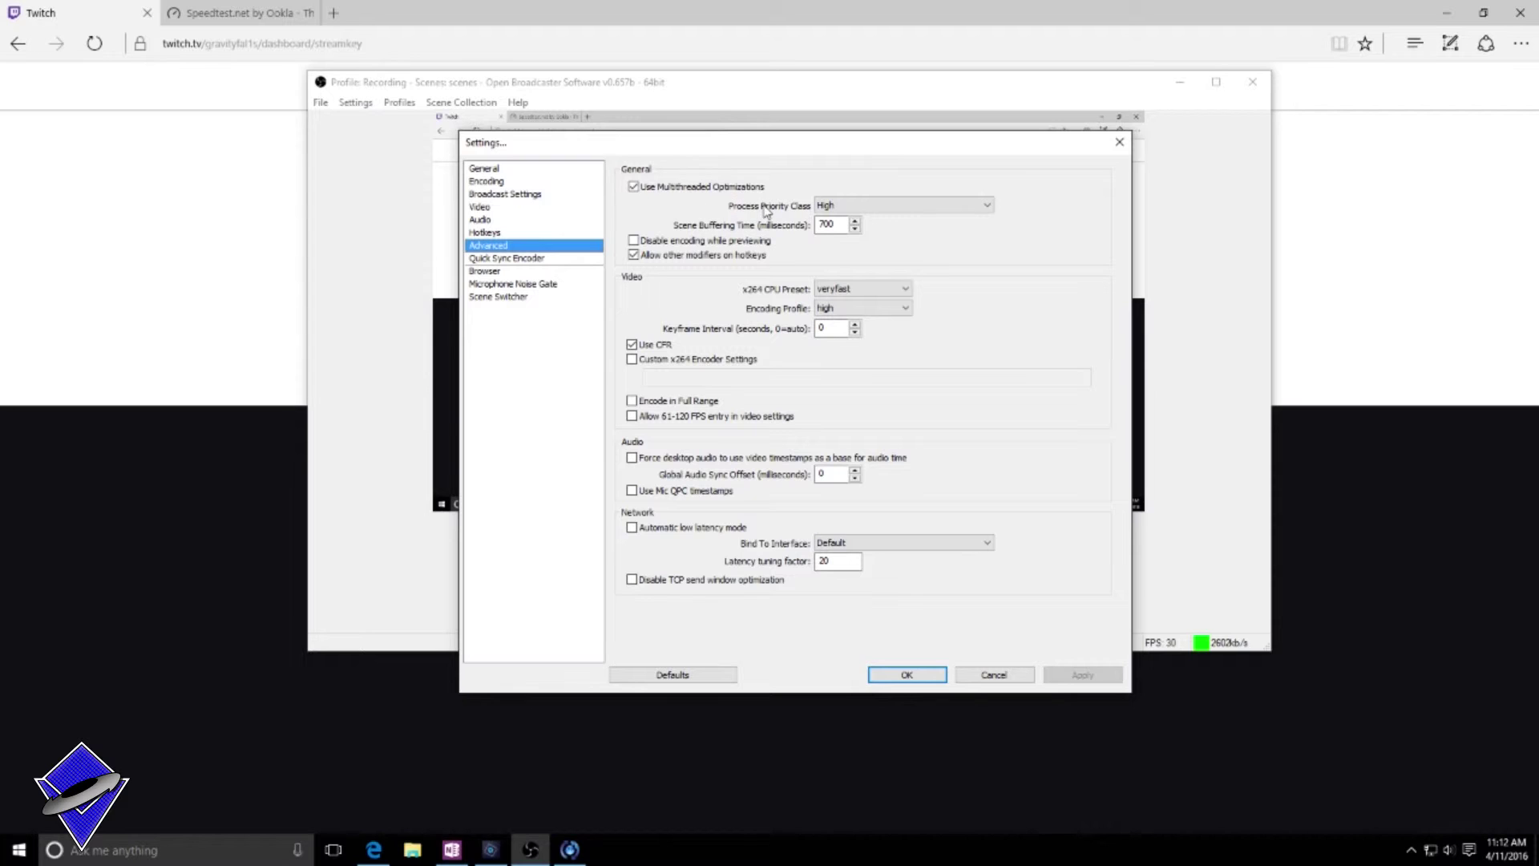
- Set the process priority class to High and the x264 CPU preset to veryfast
click(930, 205)
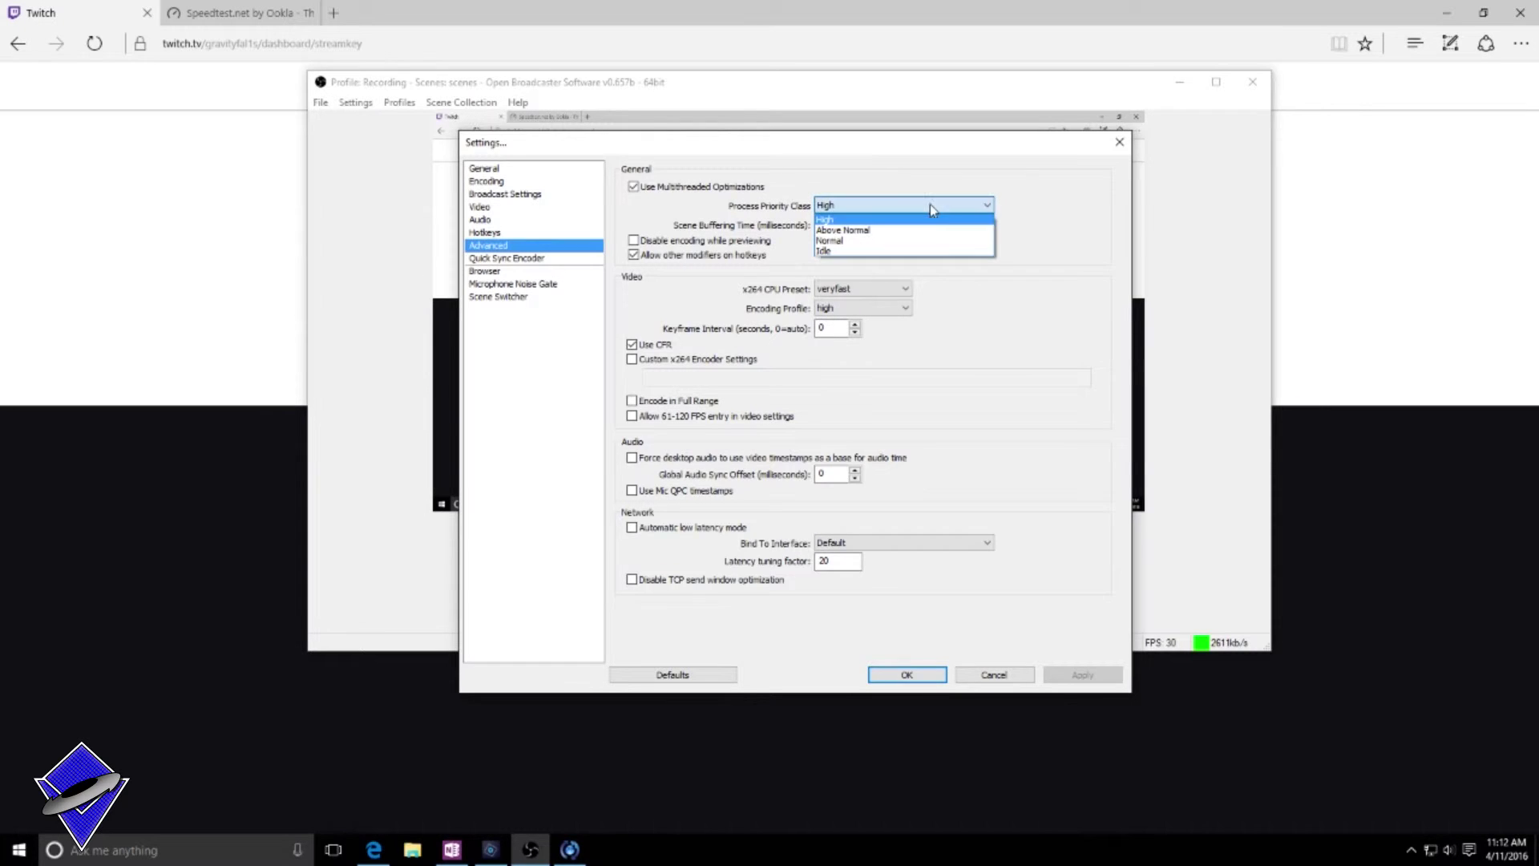
click(924, 226)
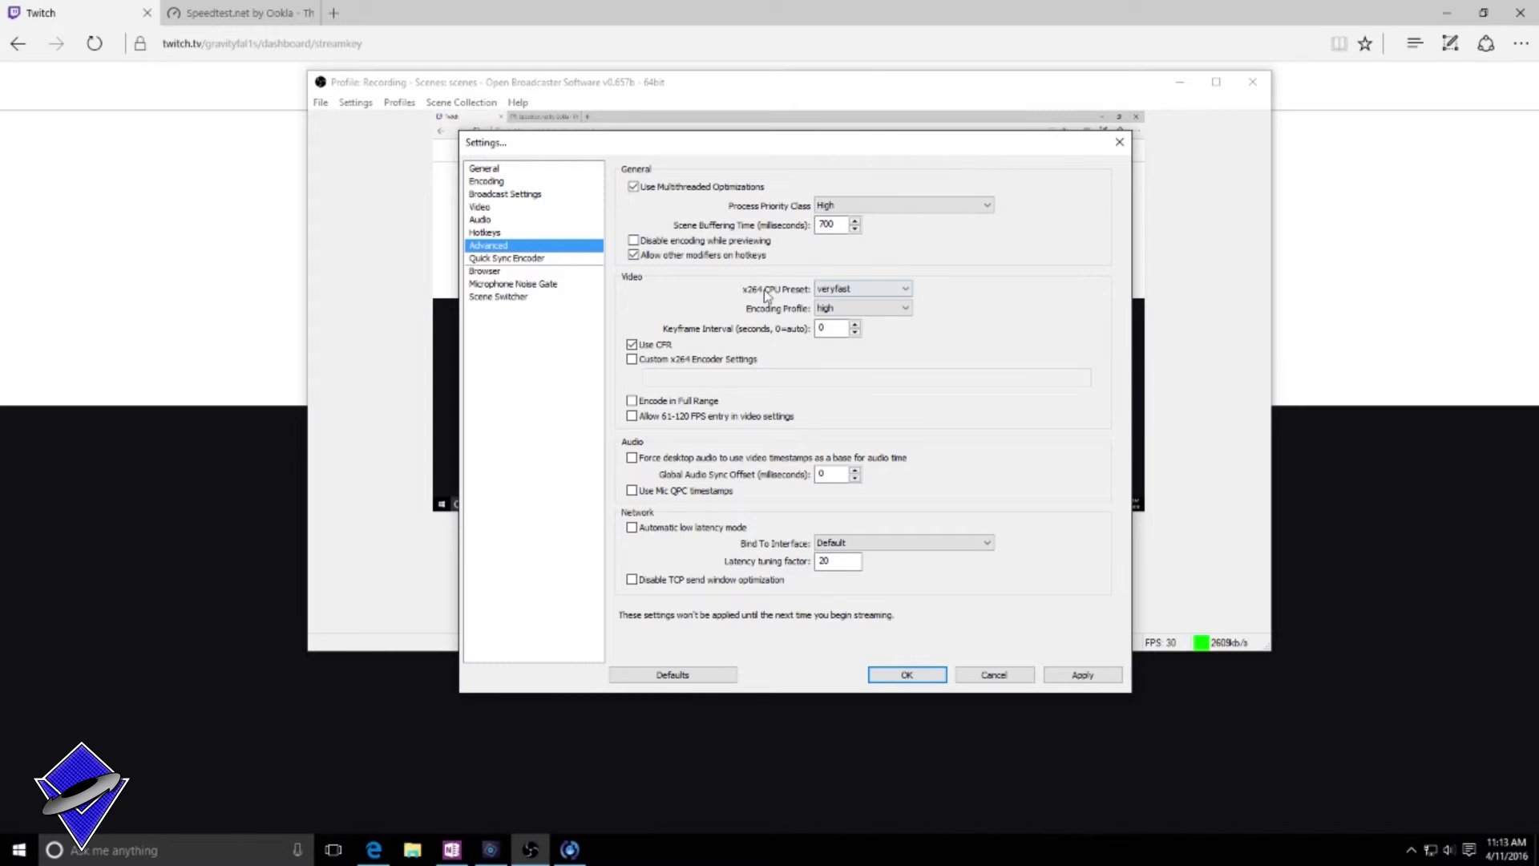
click(838, 289)
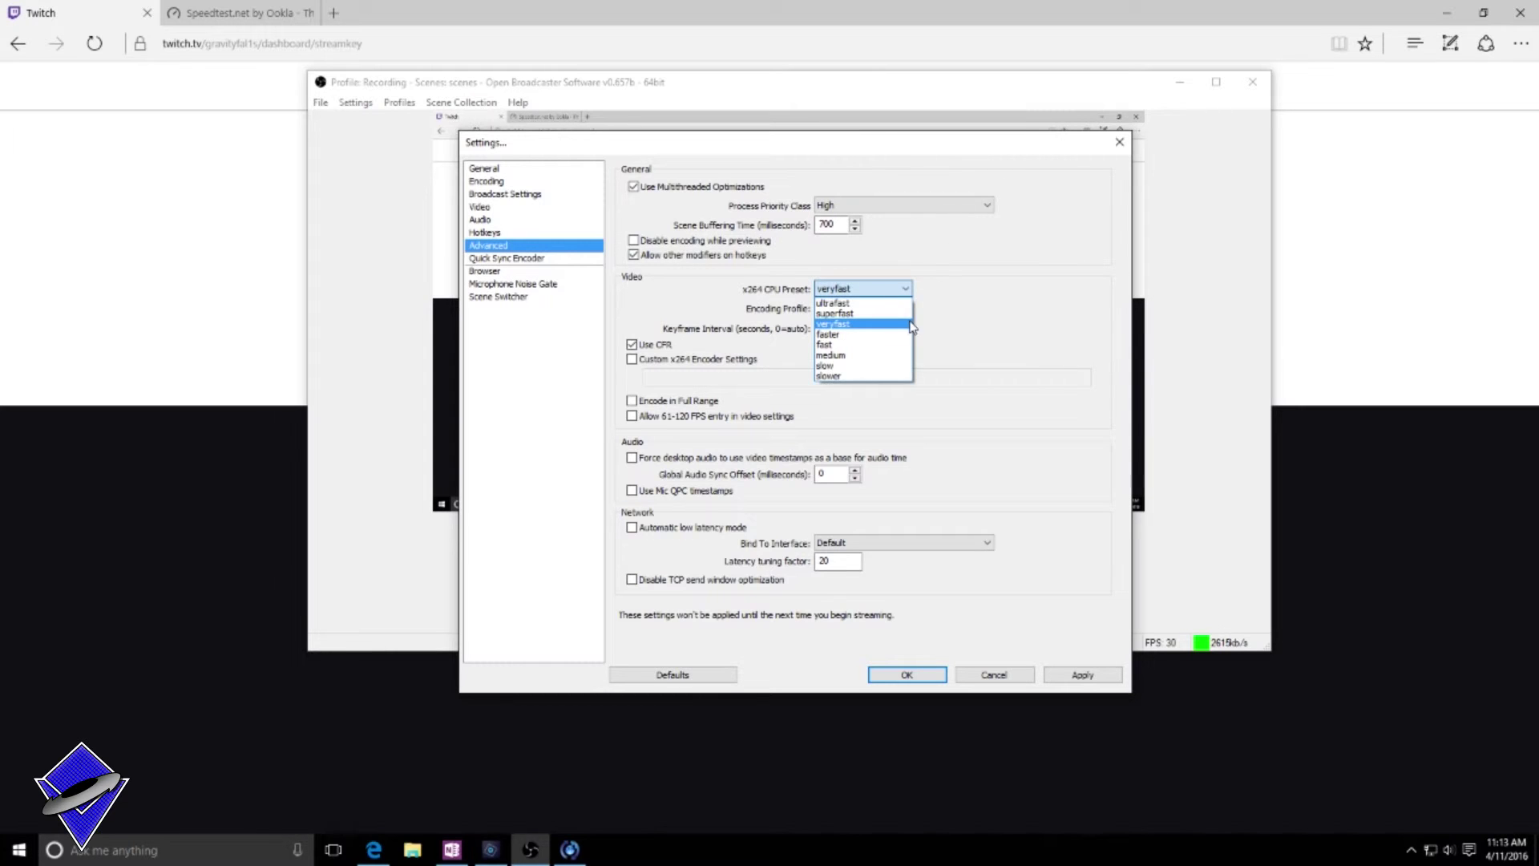
click(884, 324)
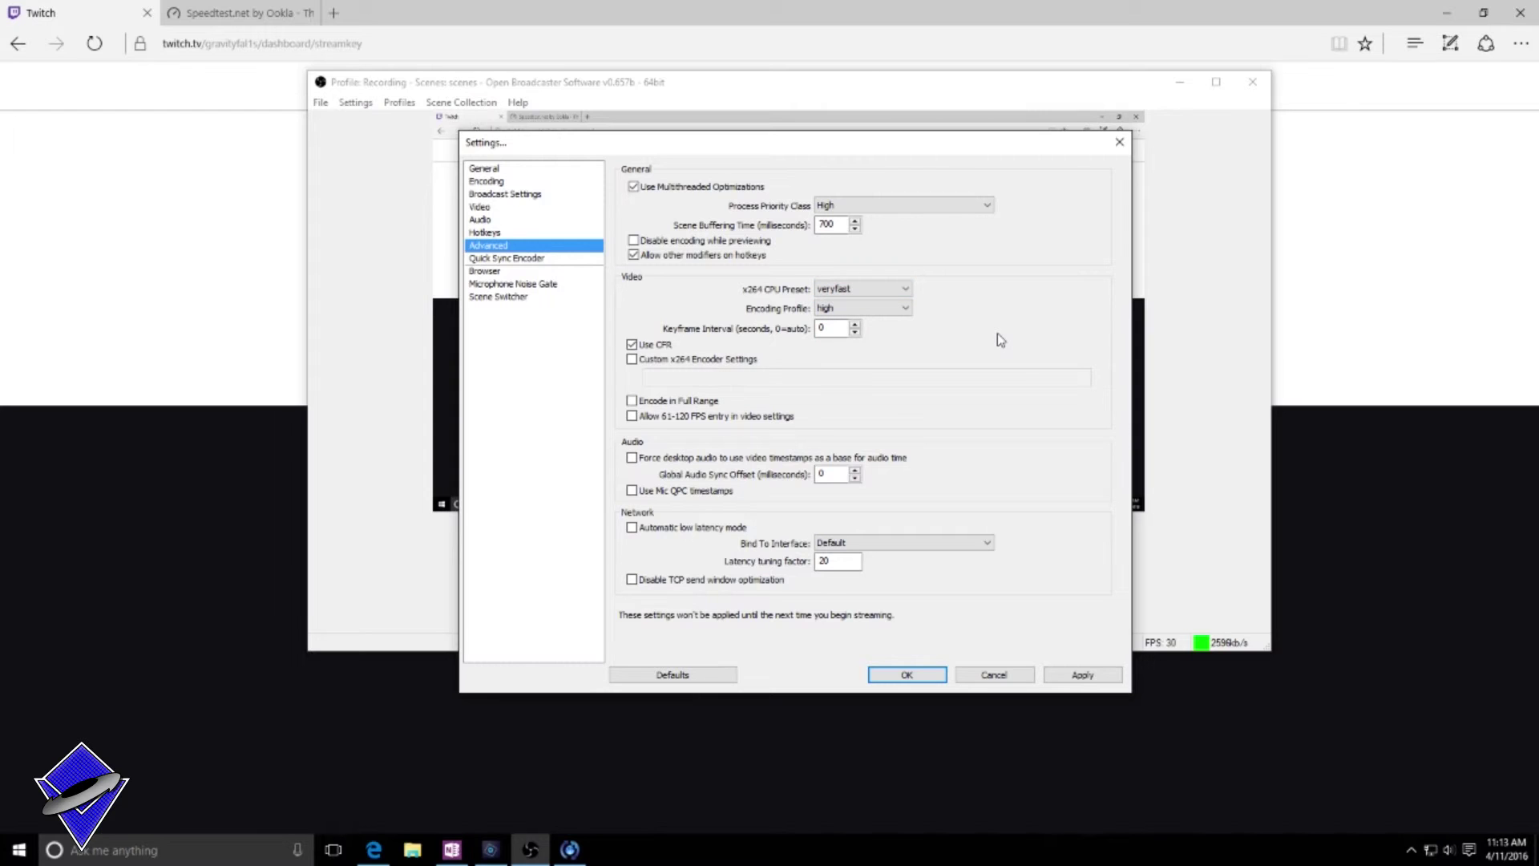
- Discard the advanced changes and look through the Quick Sync Encoder, Browser, Microphone Noise Gate, Scene Switcher, General and Encoding settings
mouse_move(674, 362)
click(563, 260)
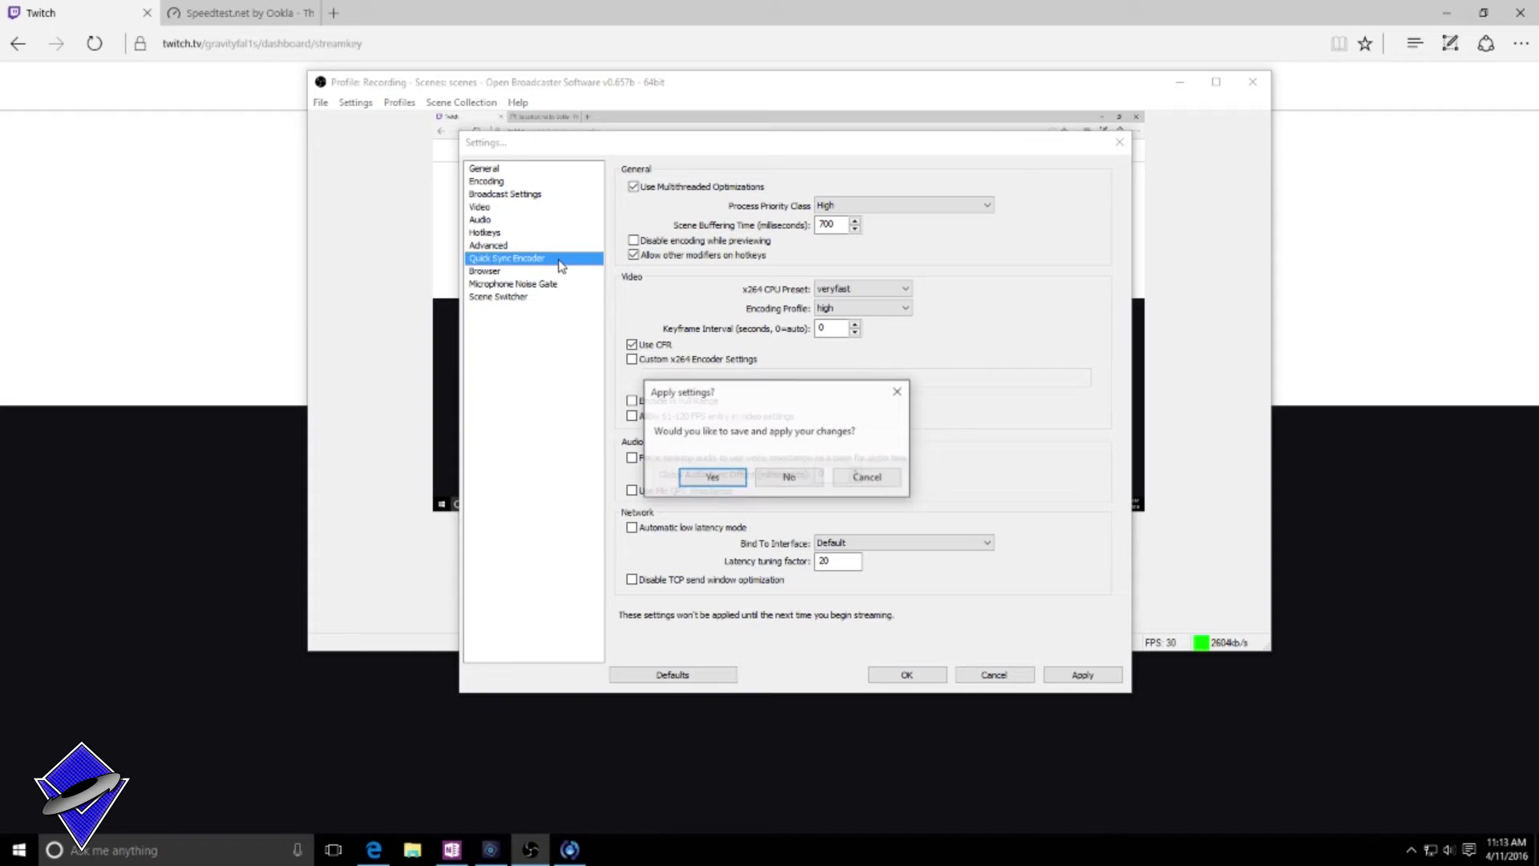
click(774, 479)
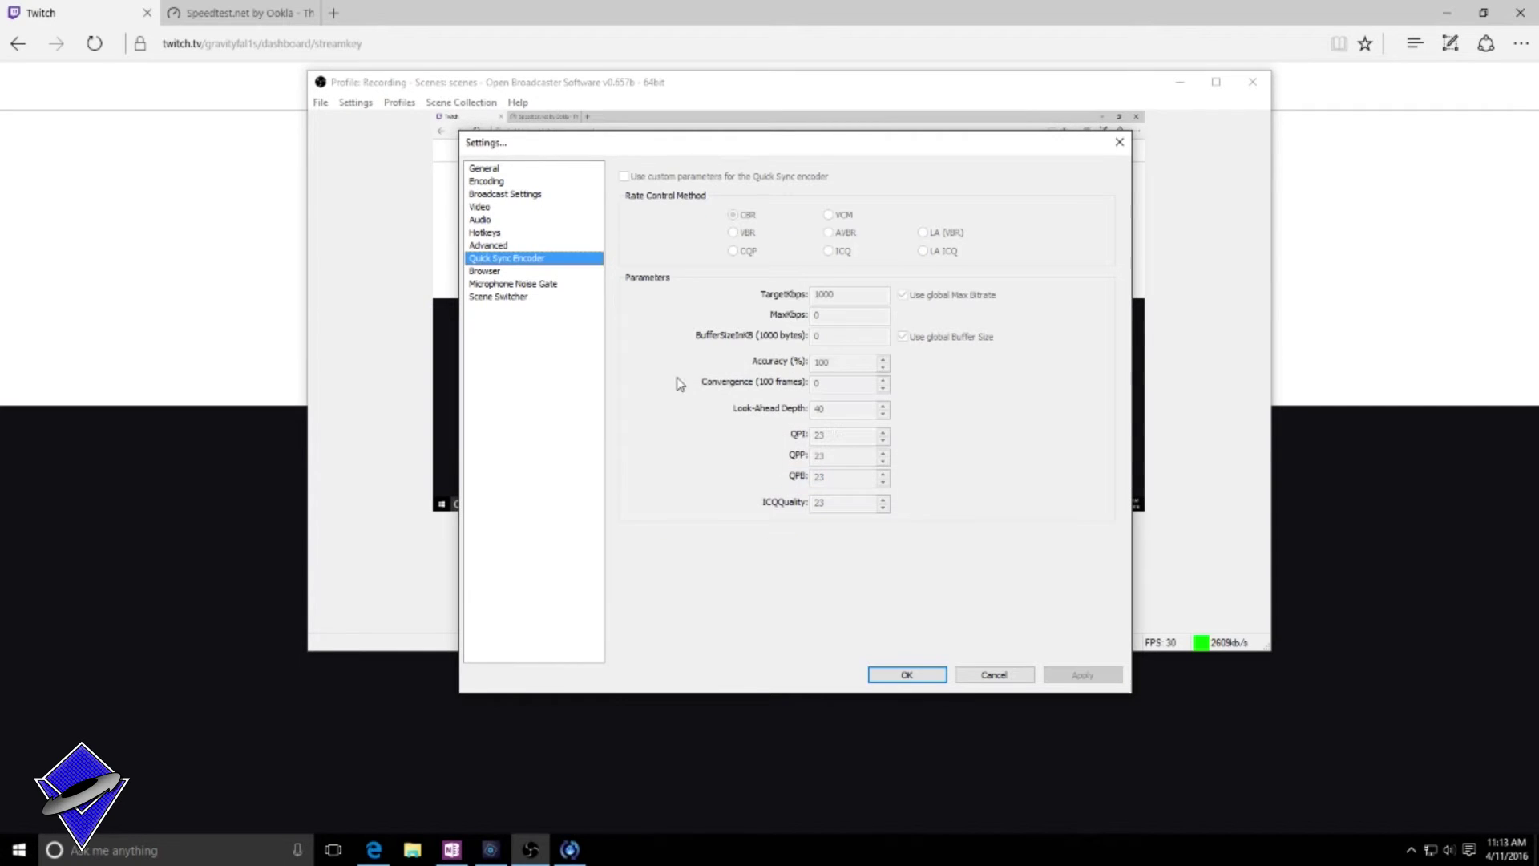
click(492, 273)
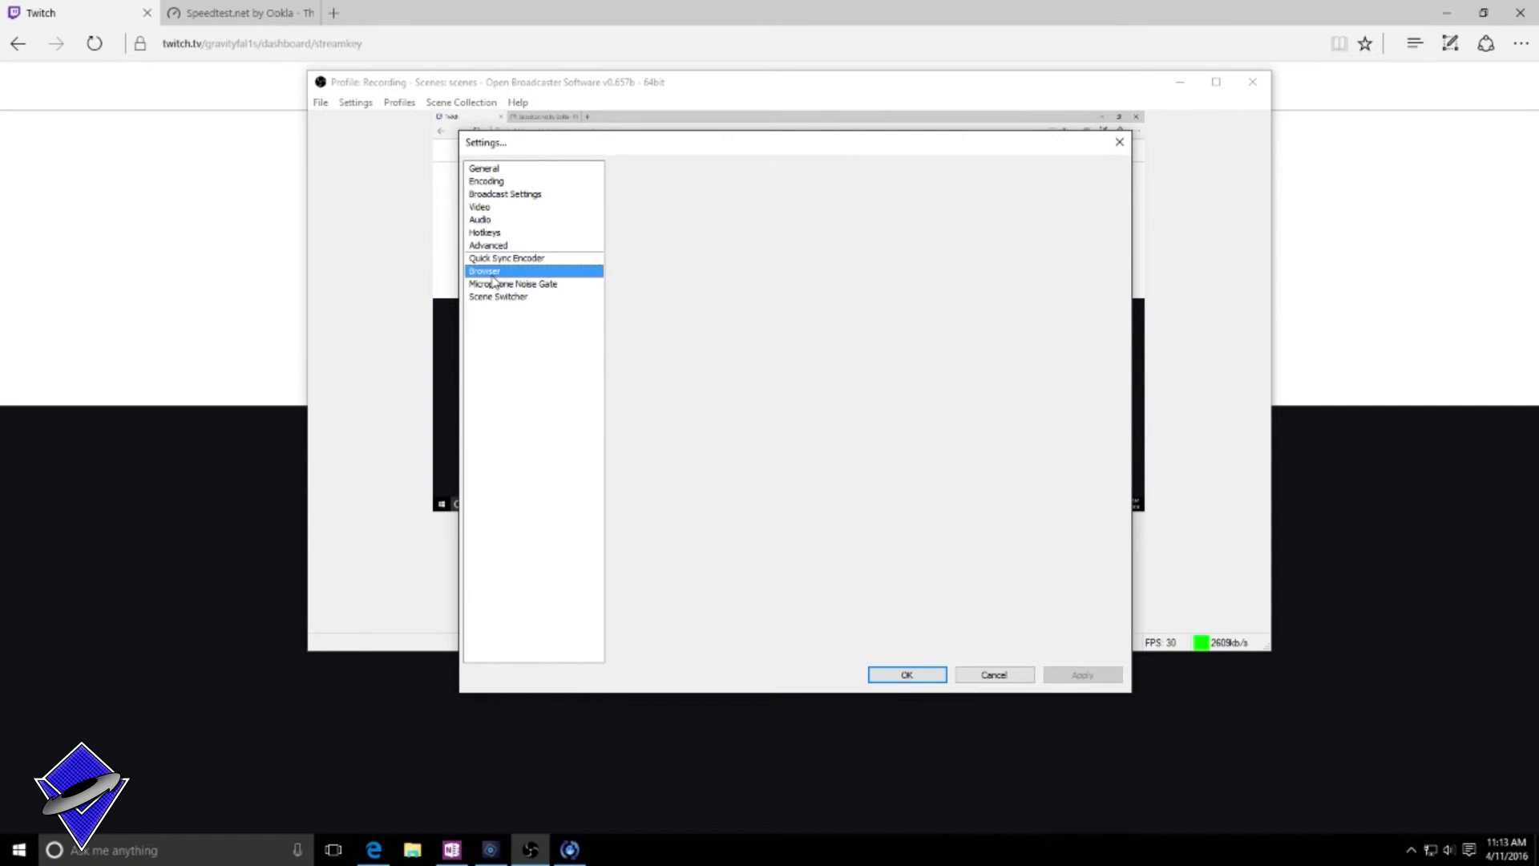
click(517, 286)
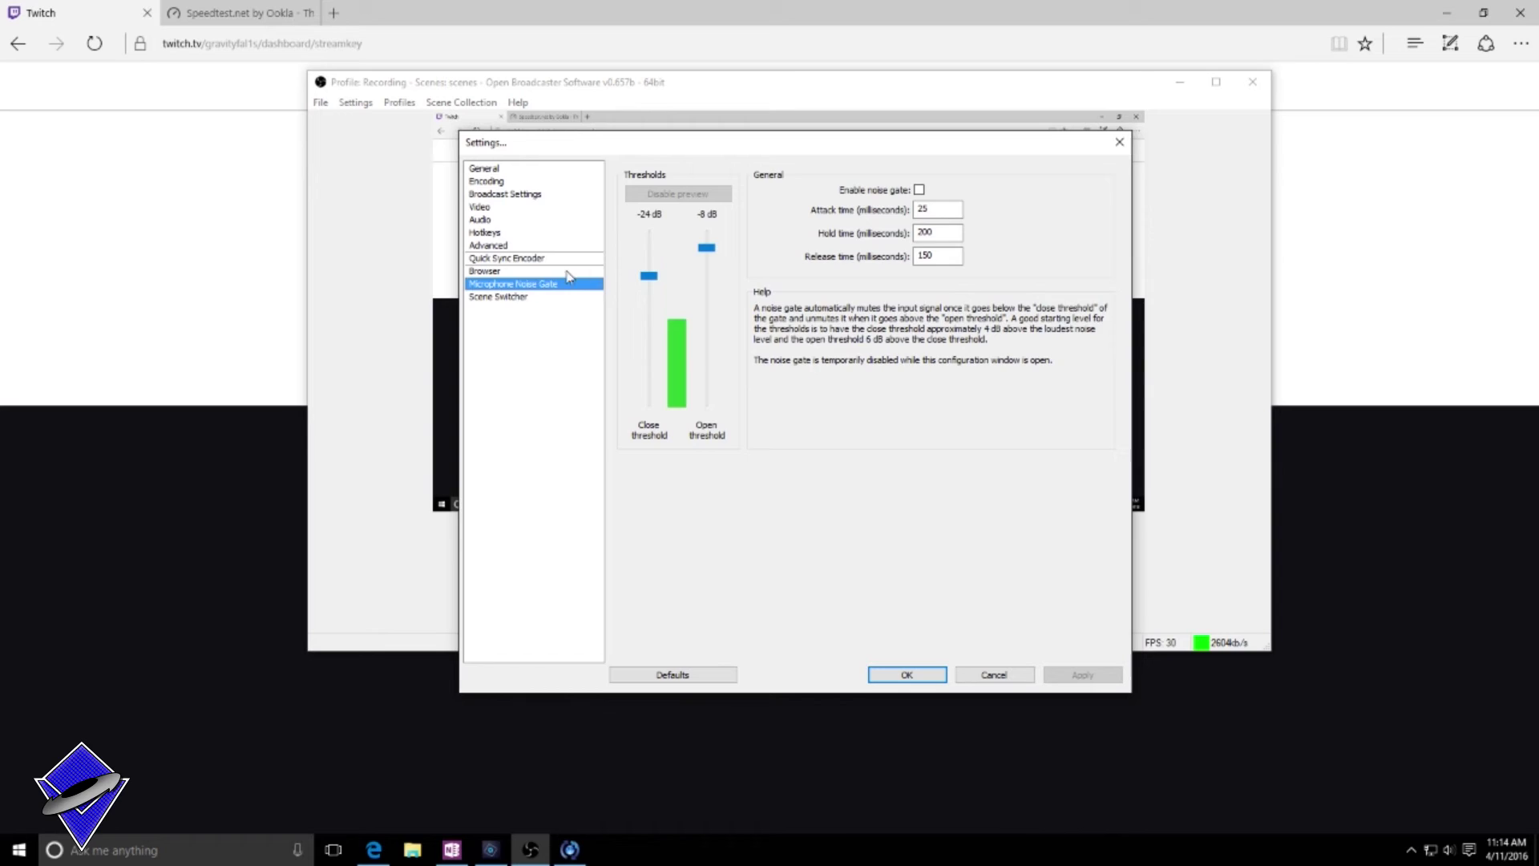
click(511, 297)
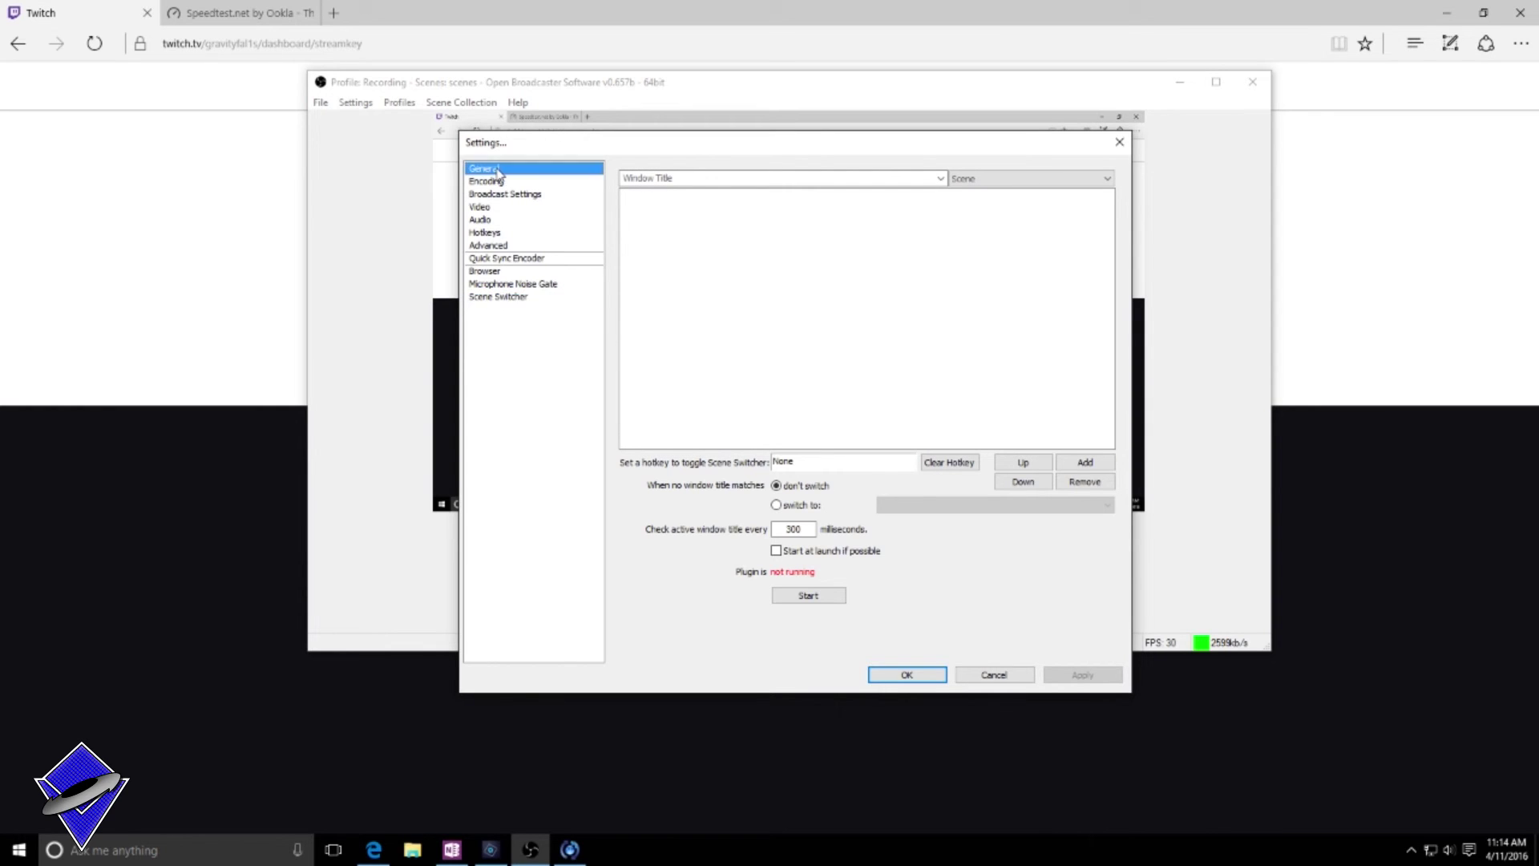
click(485, 168)
click(498, 183)
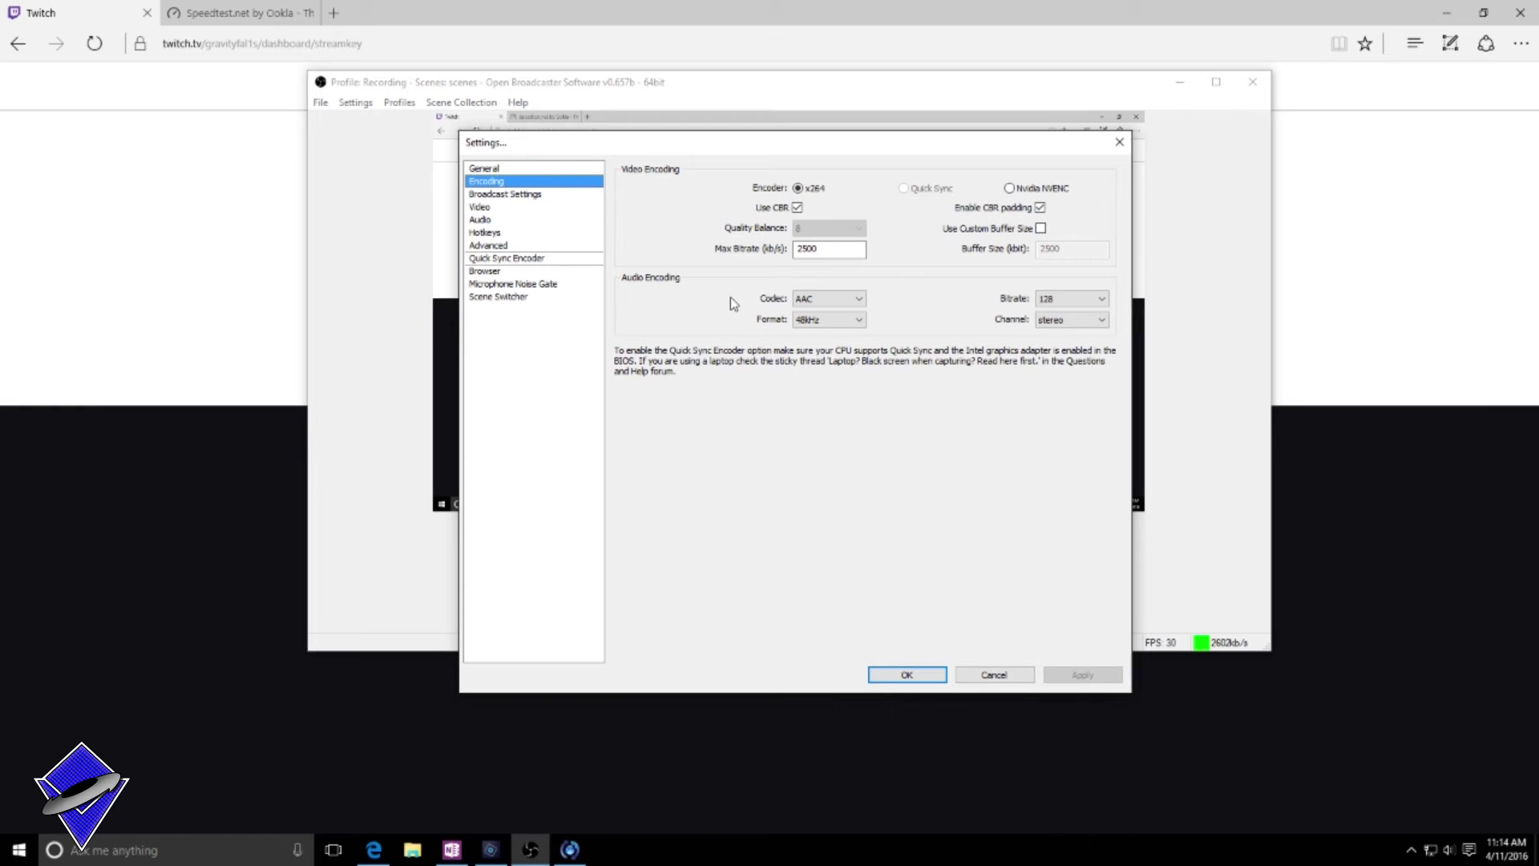
- Switch the broadcast mode to Live Stream, then discard the change and open the video settings
click(519, 196)
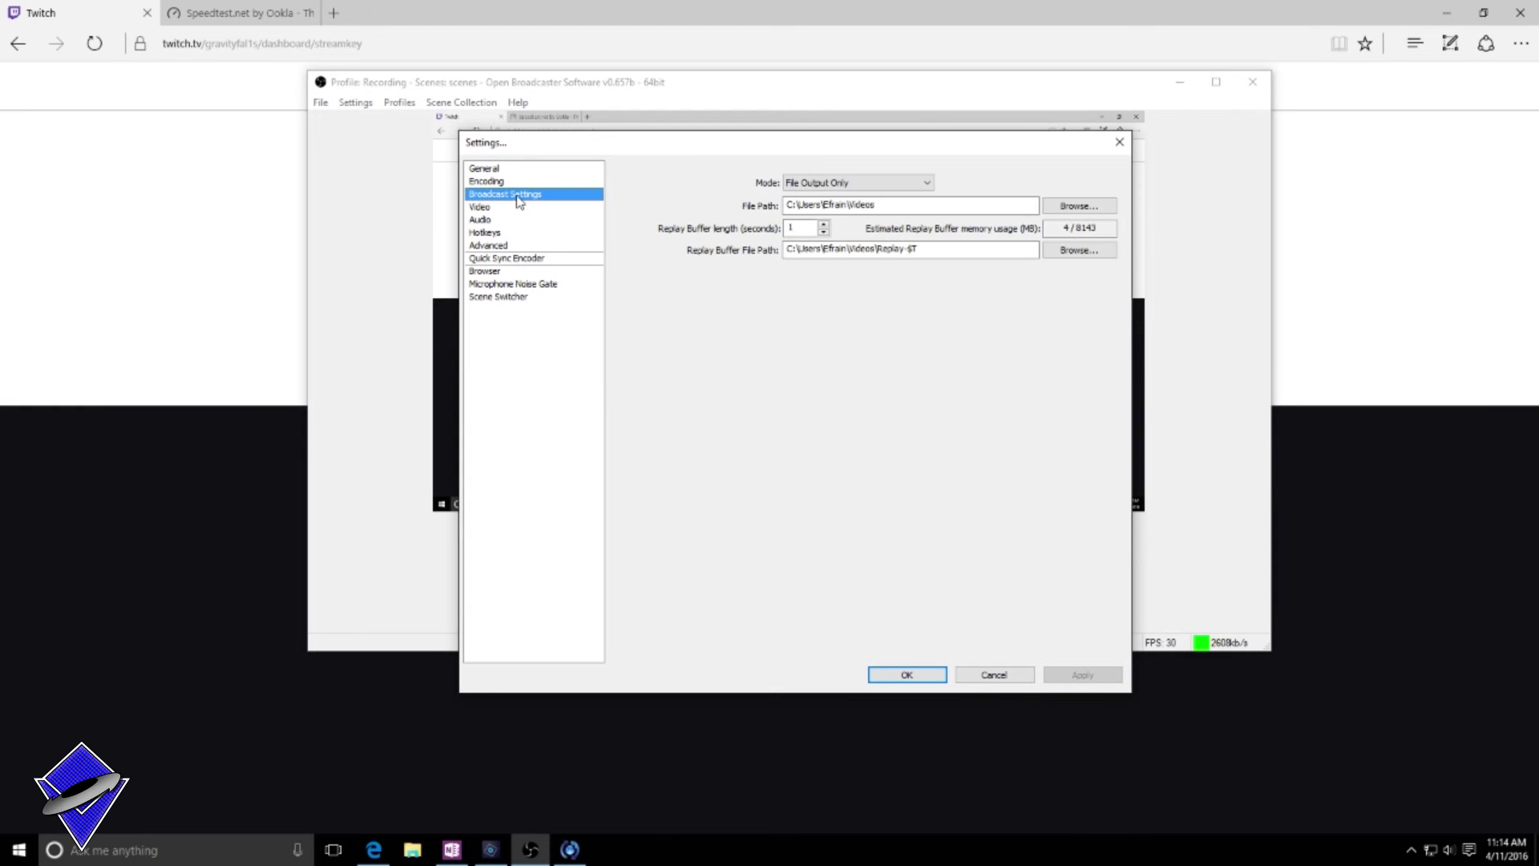
click(882, 183)
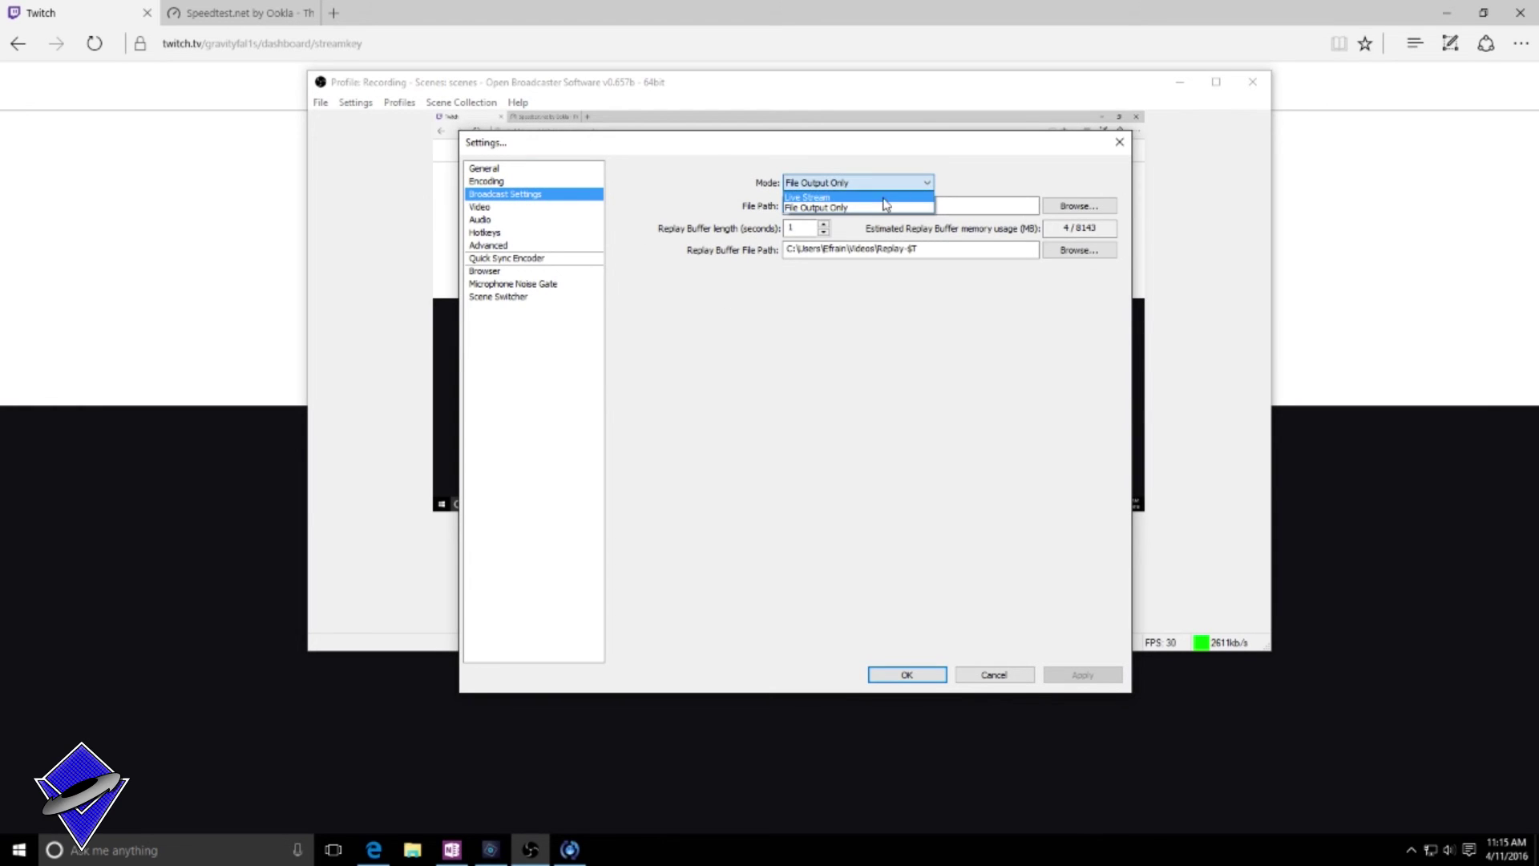
click(875, 198)
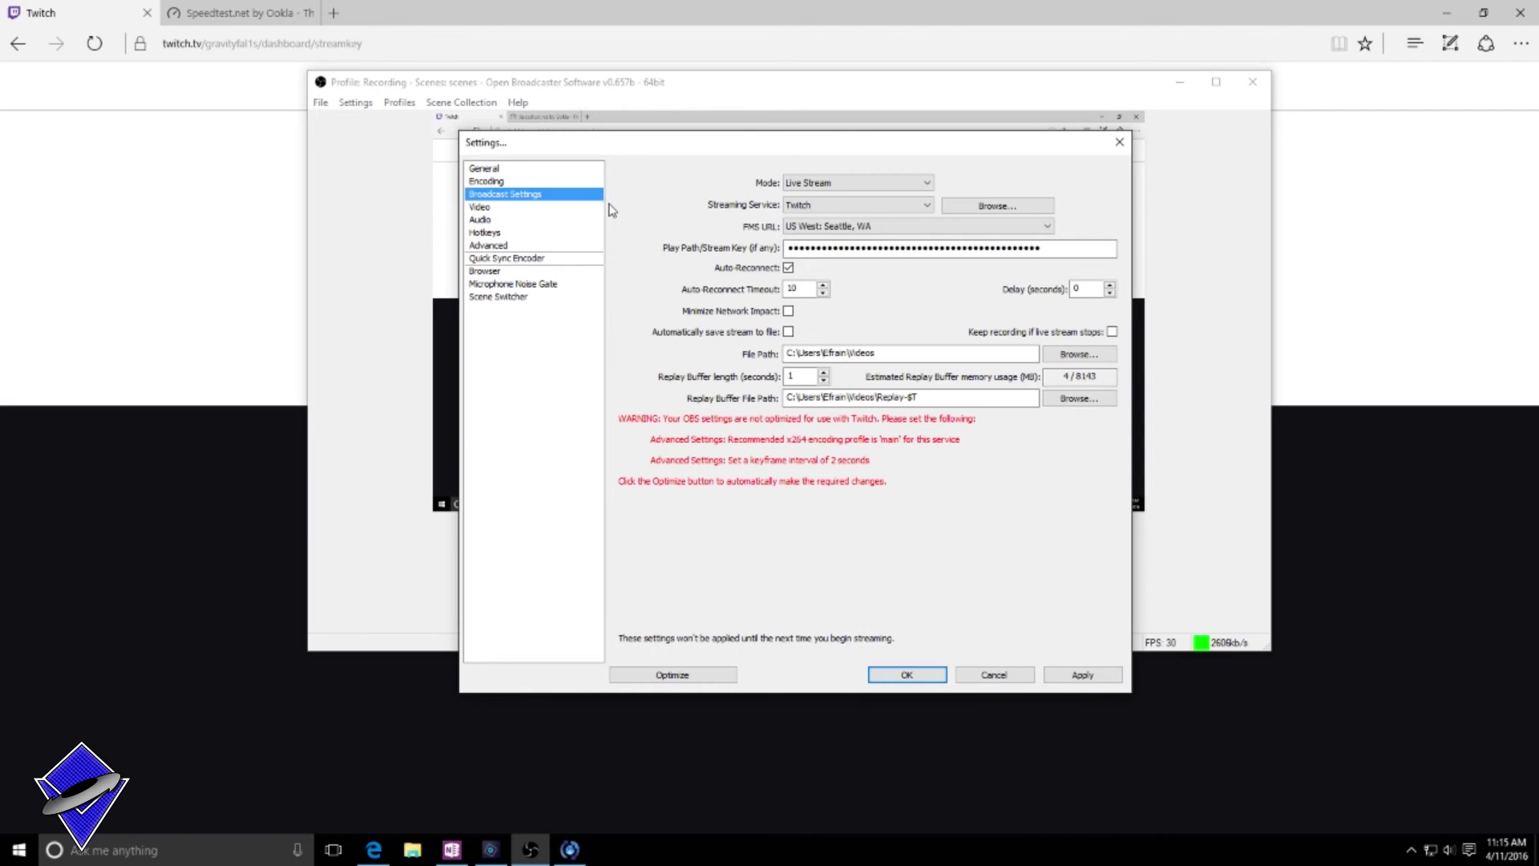
click(481, 209)
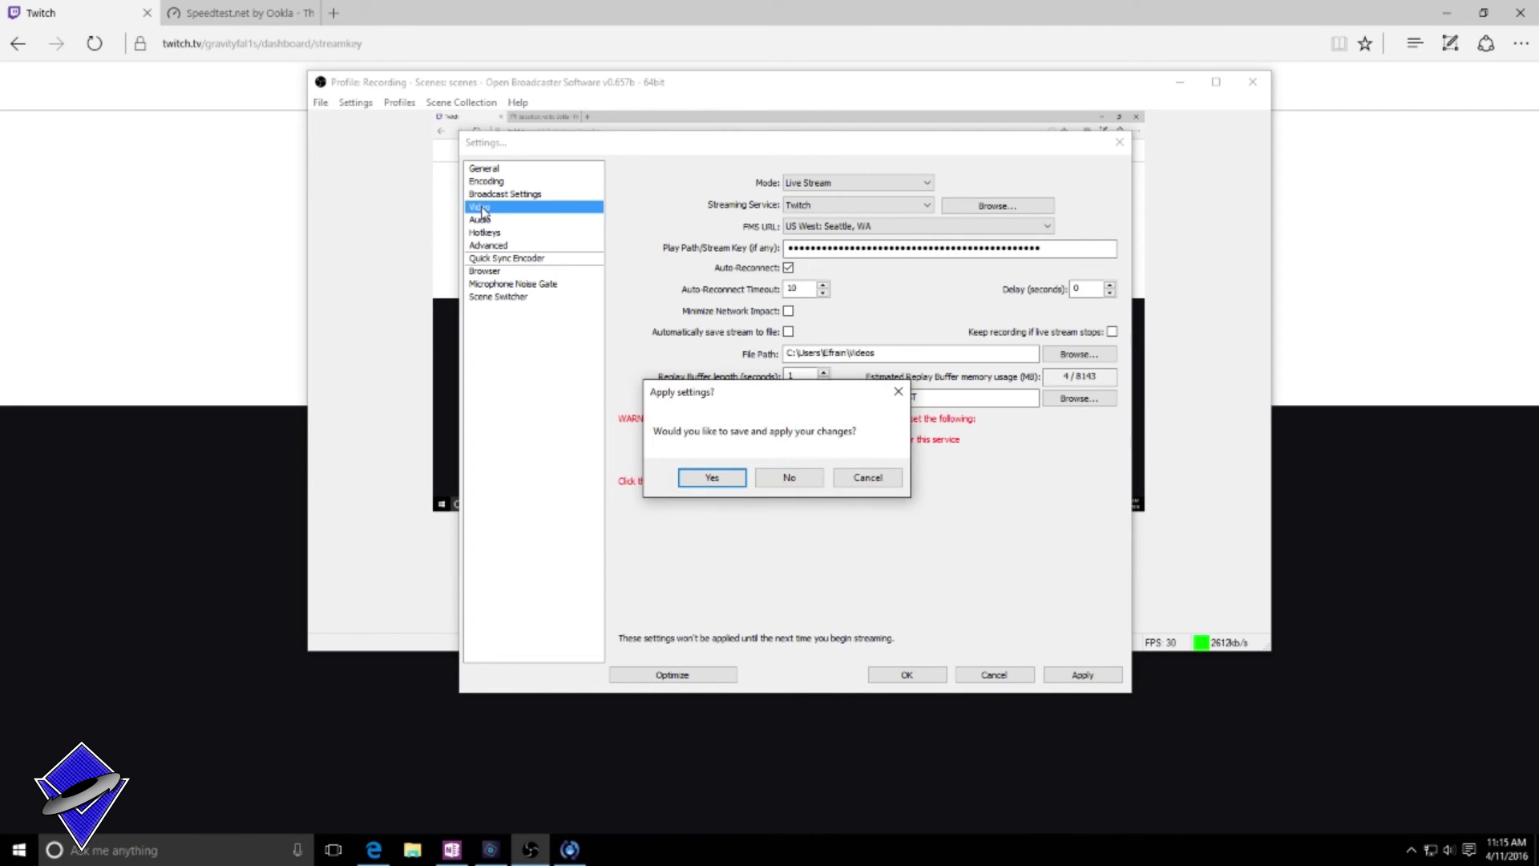
click(789, 479)
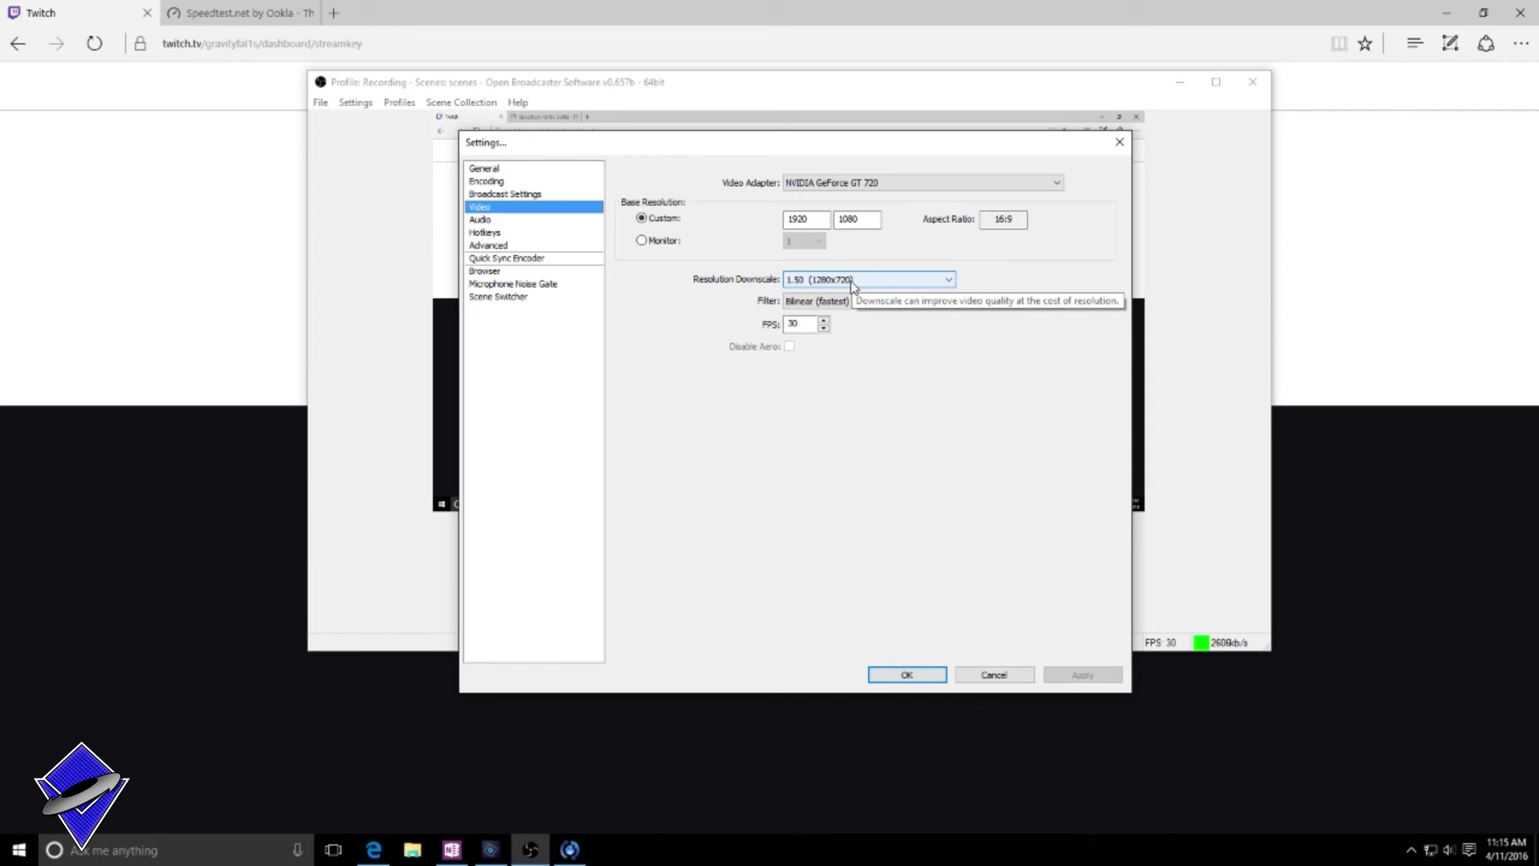
- Select Default as the desktop audio device in the audio settings and check the microphone device options
click(494, 221)
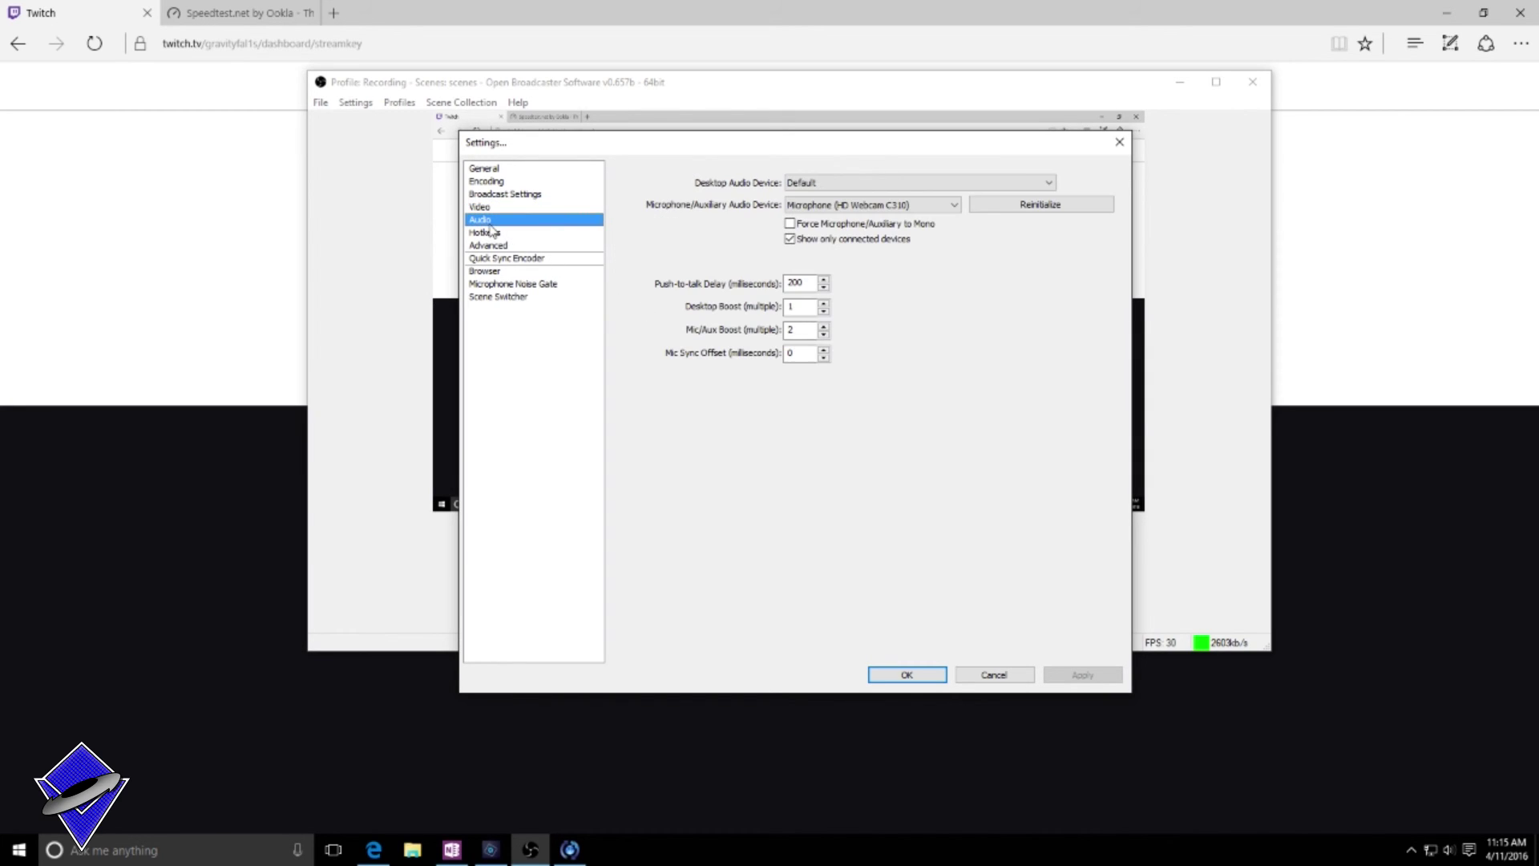
click(863, 185)
click(872, 166)
click(873, 186)
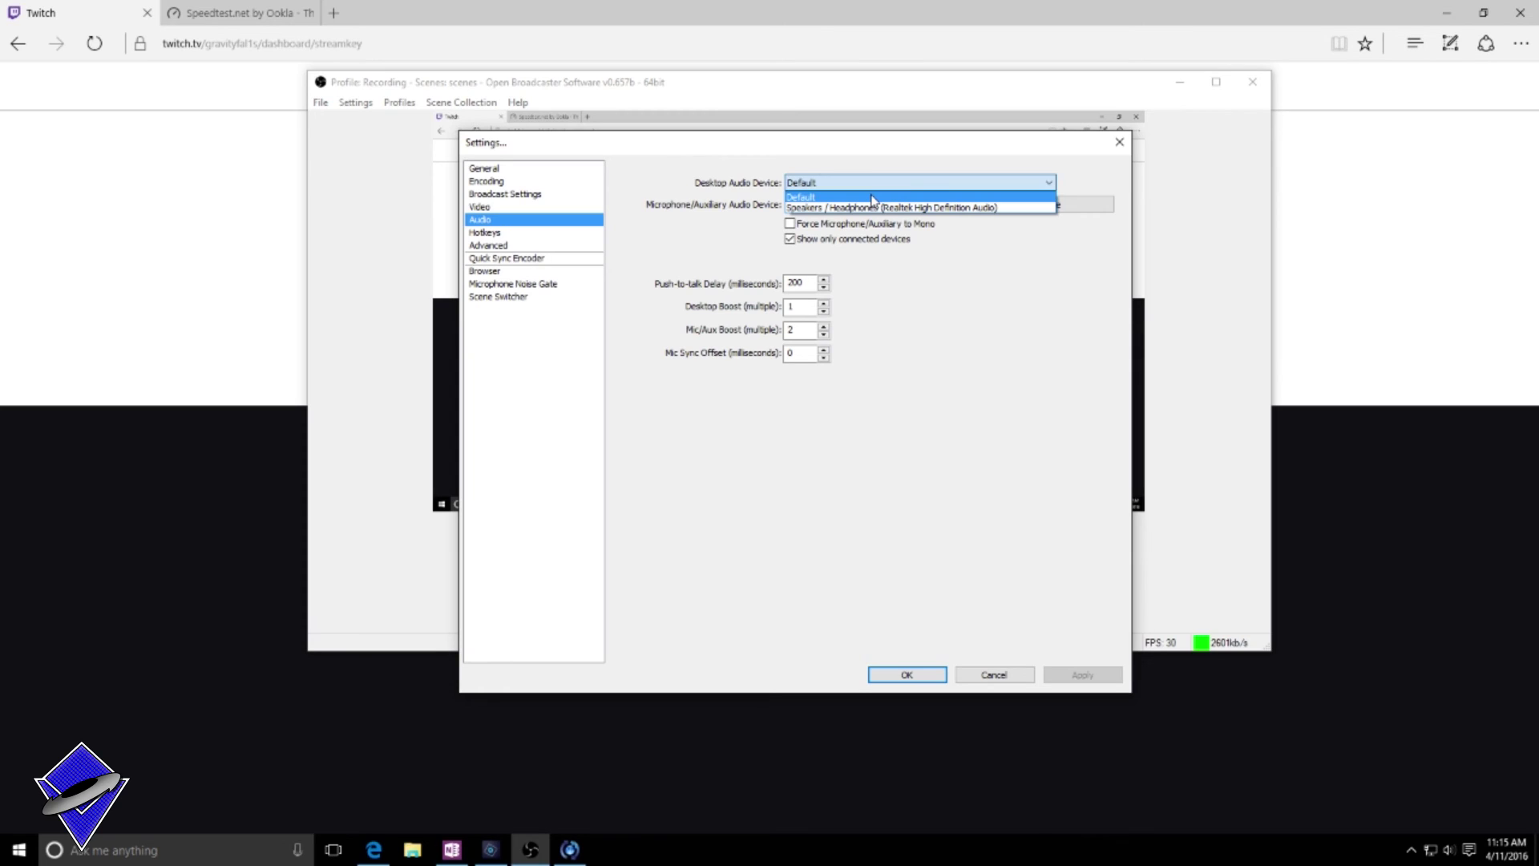
click(872, 198)
click(871, 183)
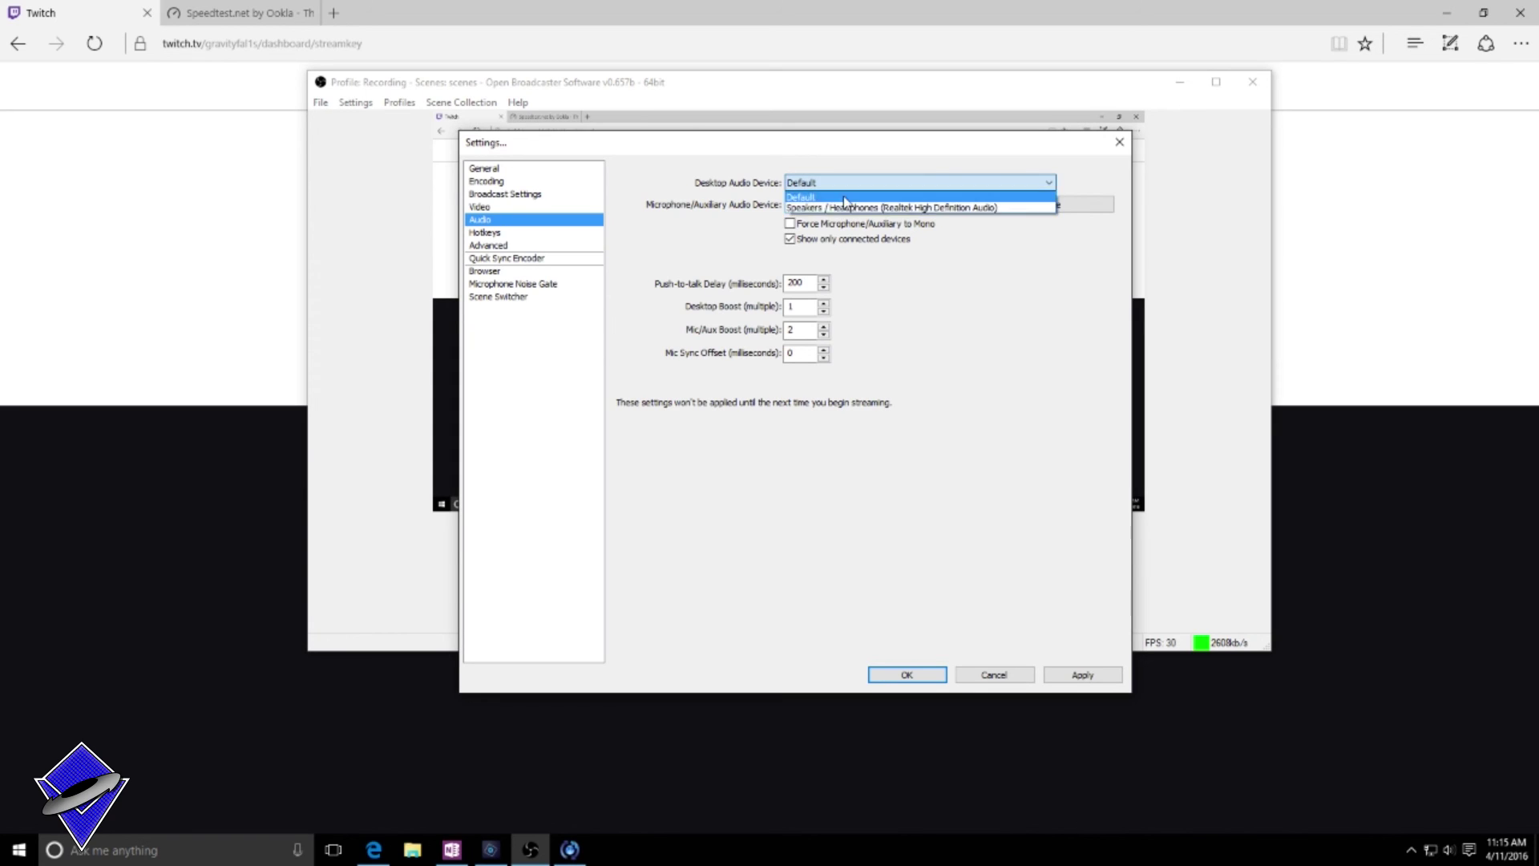
click(832, 198)
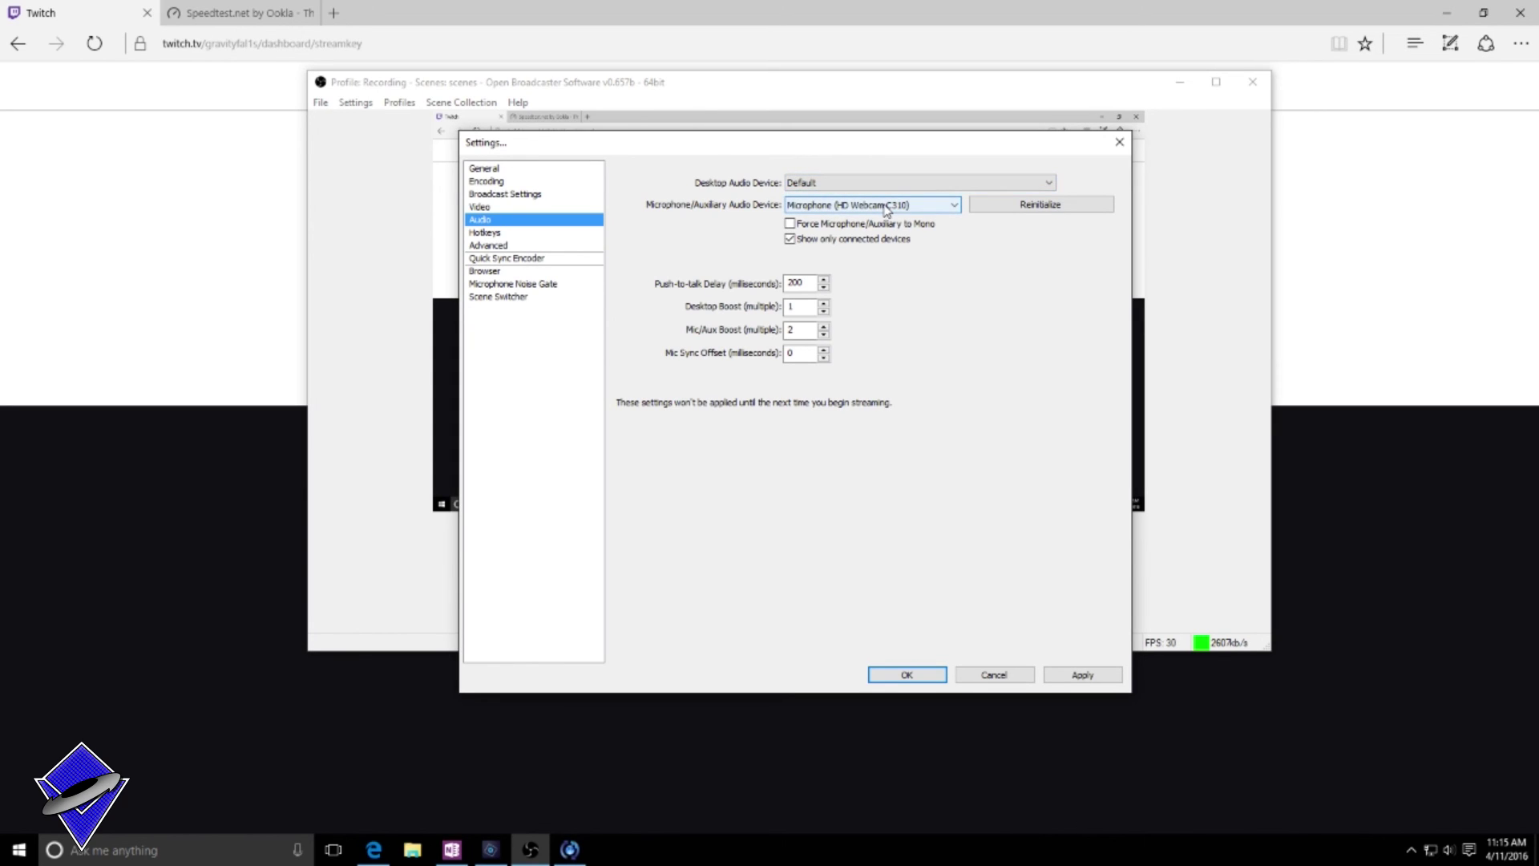
click(913, 210)
click(1013, 248)
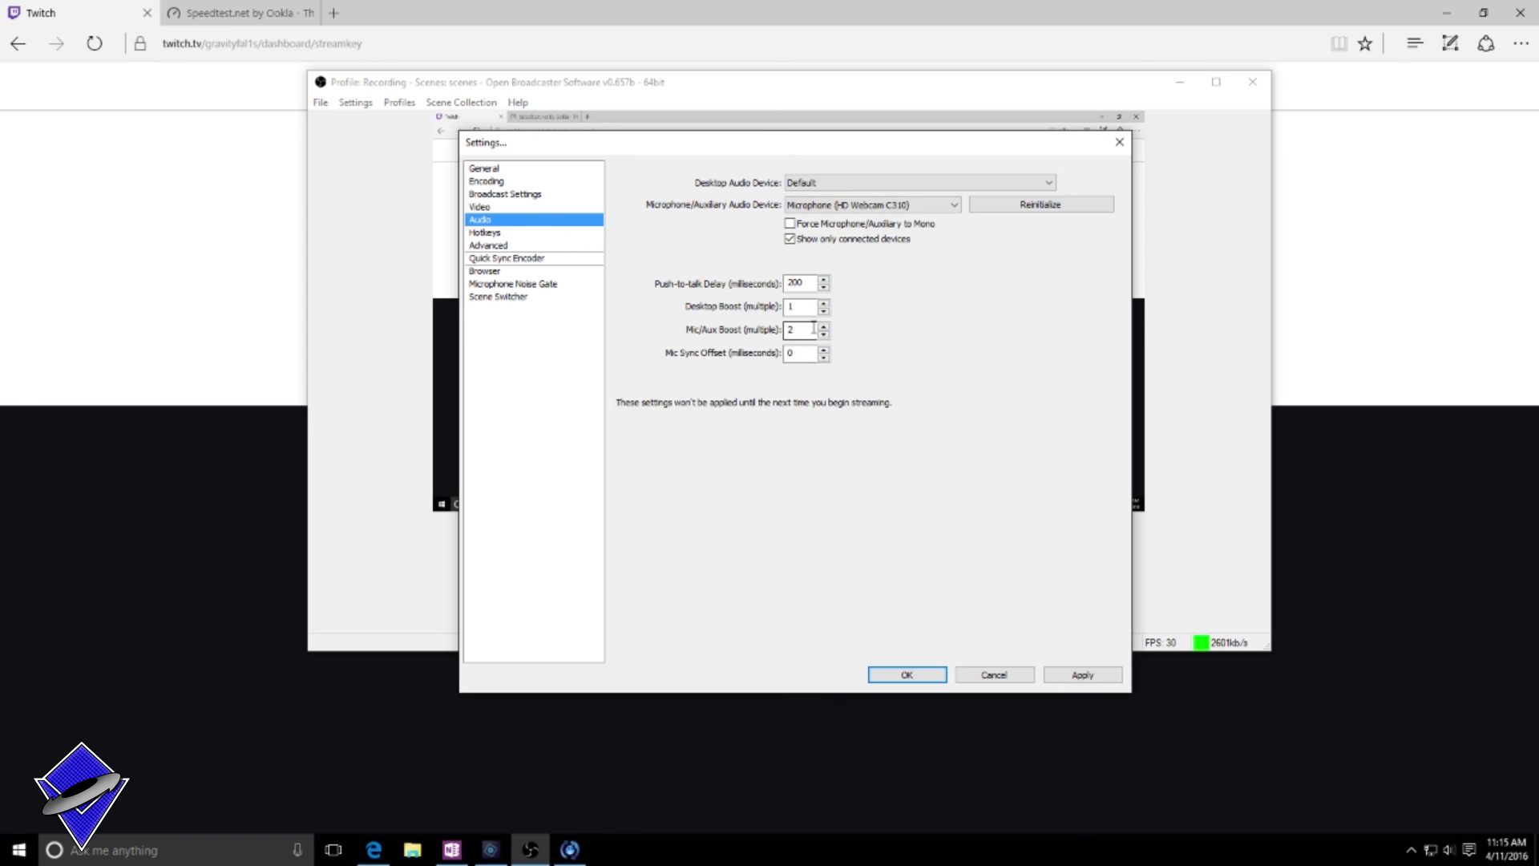
- Discard the audio changes, review the settings pages from Hotkeys through Scene Switcher, and close the settings dialog
click(489, 233)
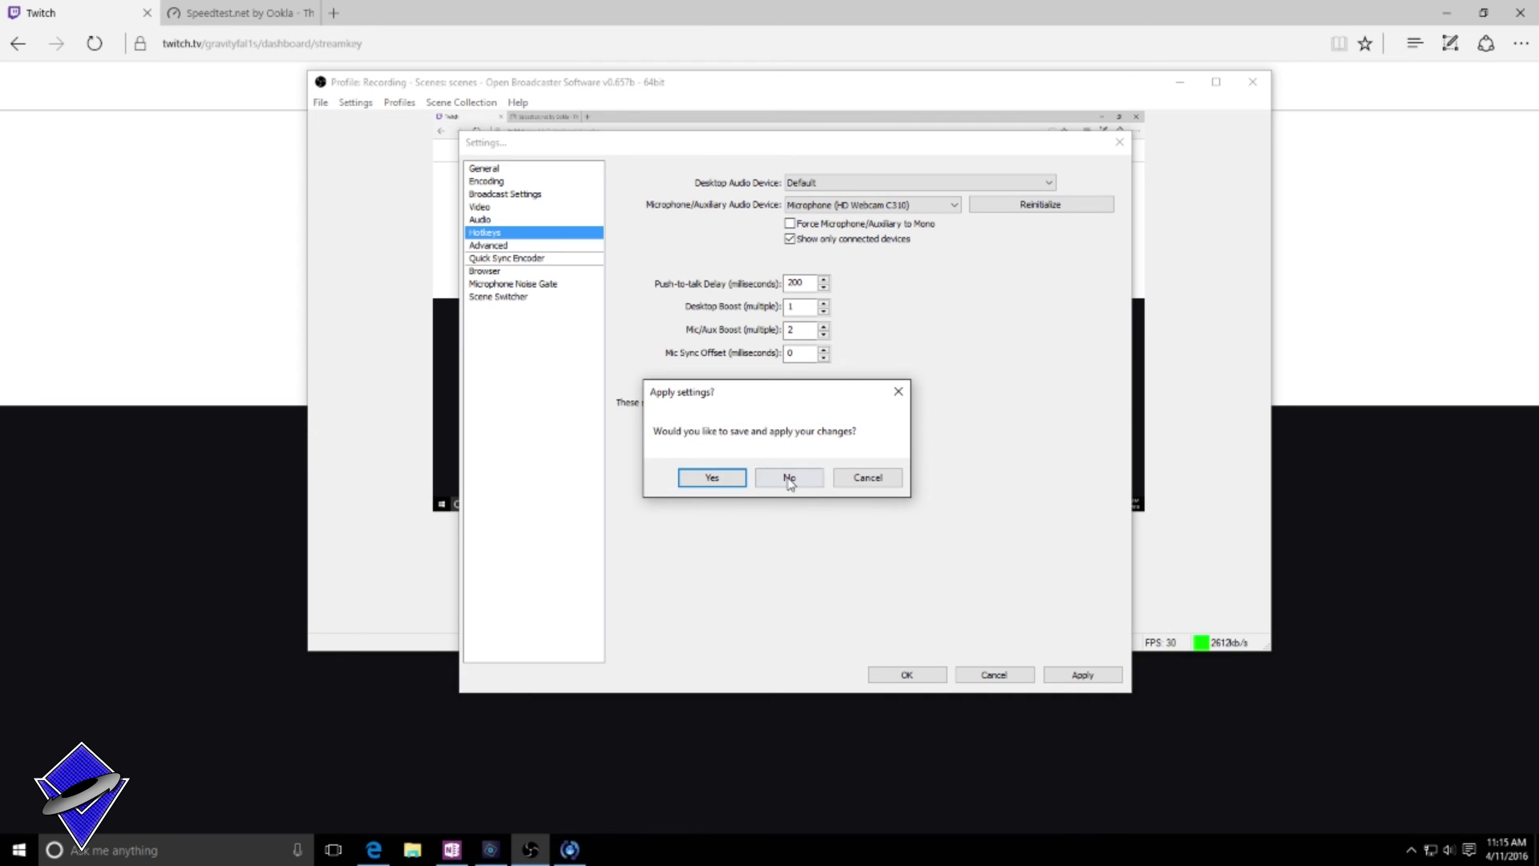
click(789, 480)
click(598, 246)
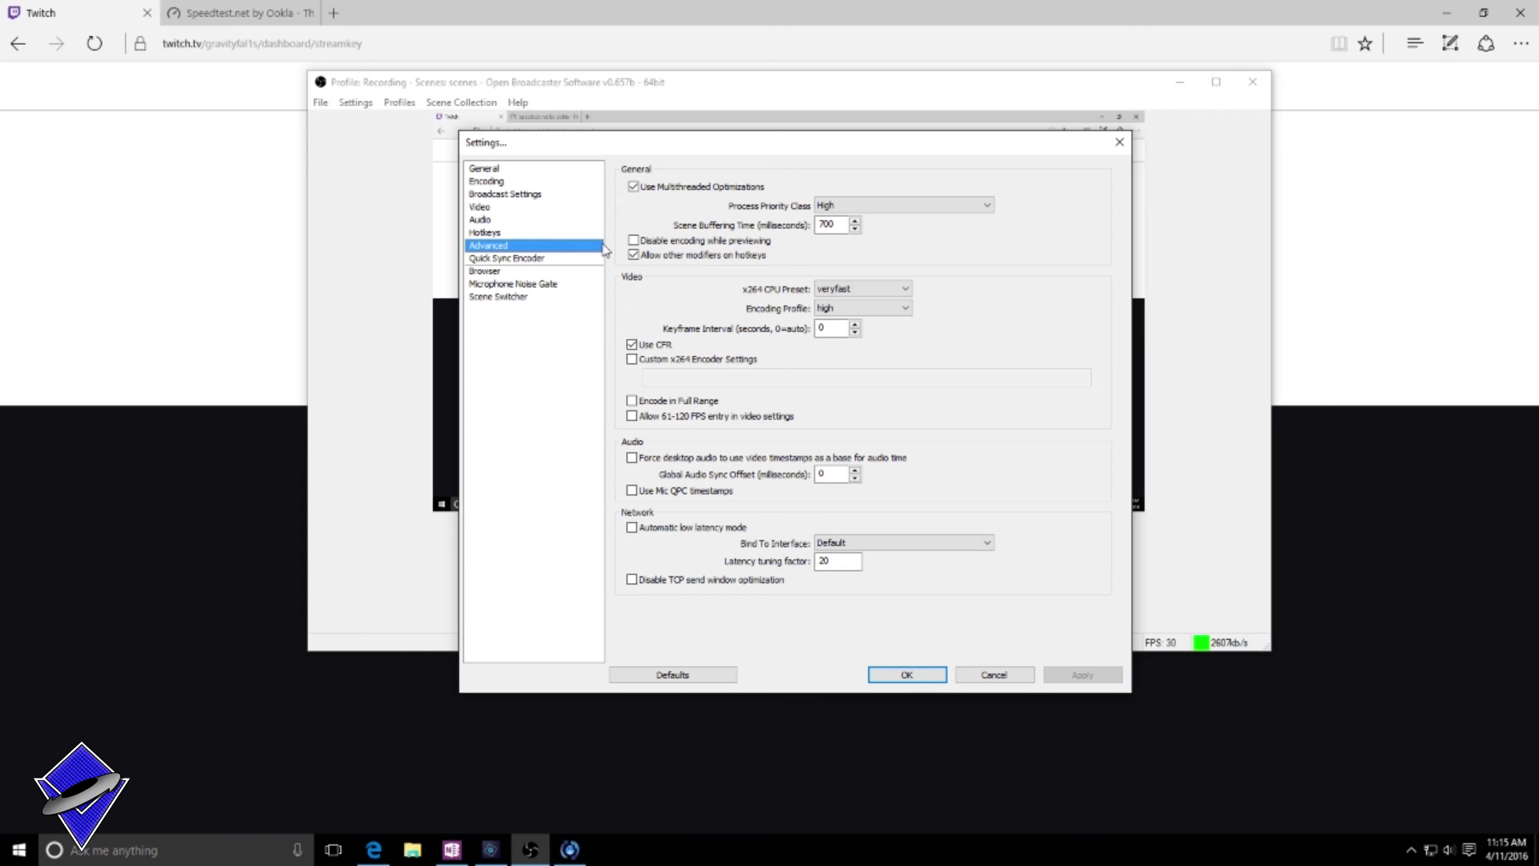
click(496, 260)
click(489, 284)
click(490, 271)
click(488, 285)
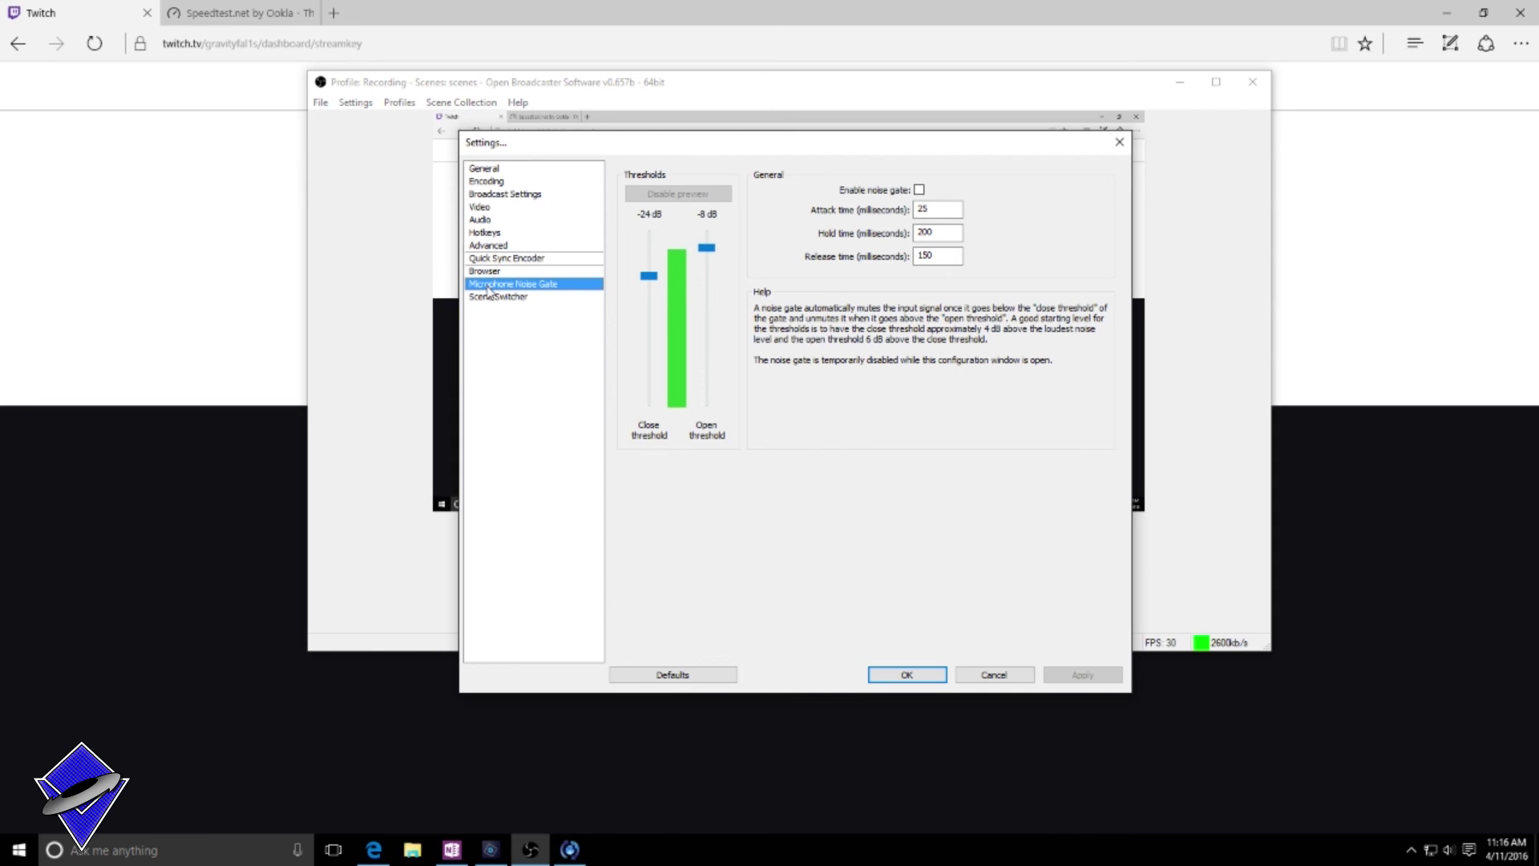
click(490, 296)
click(907, 675)
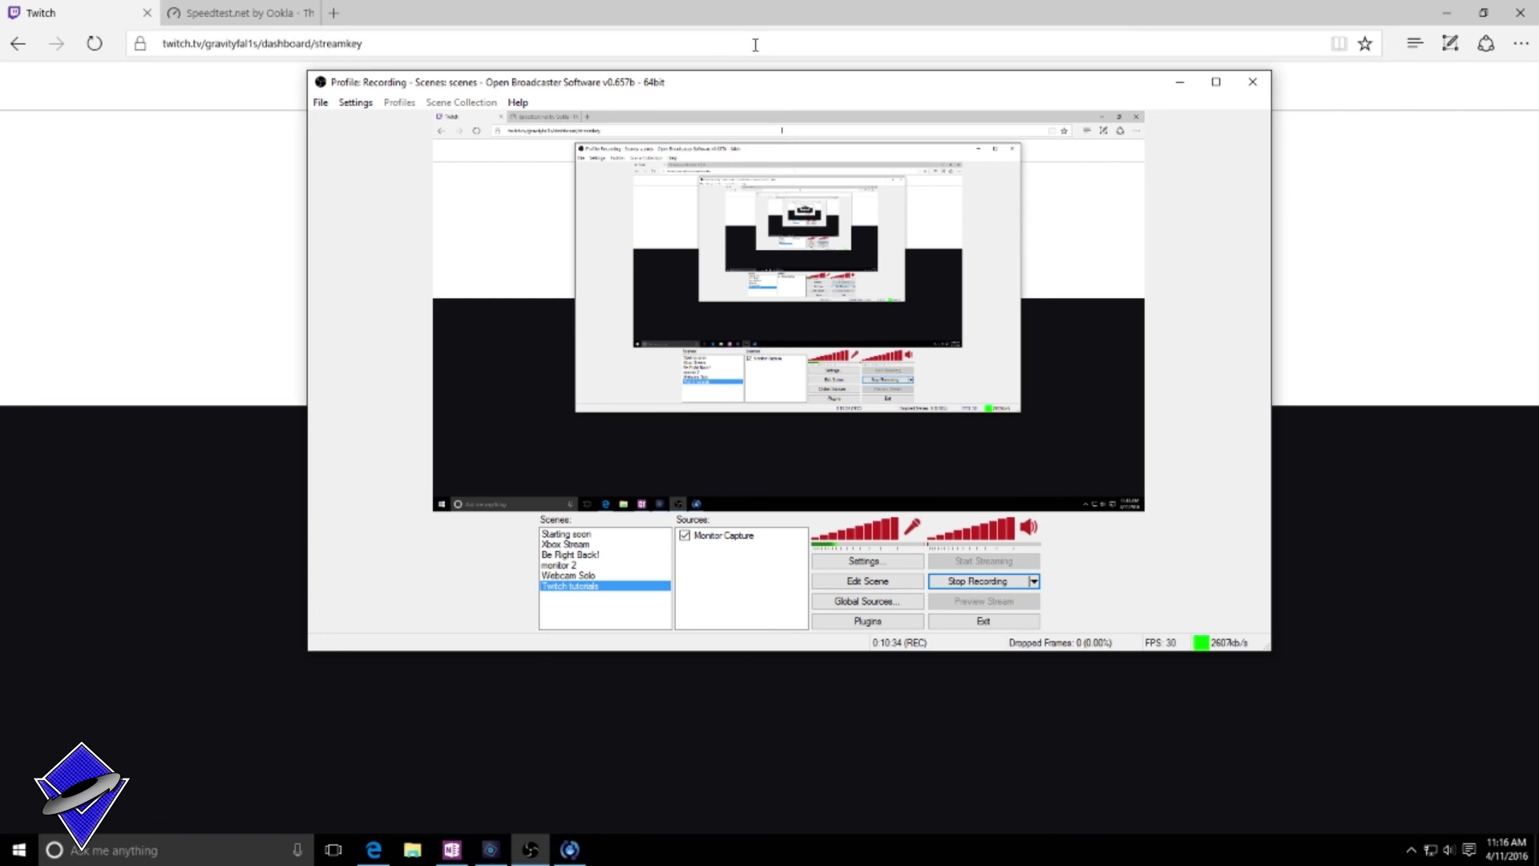
- Move the main window slightly down and preview each scene in turn, from Starting soon through Twitch tutorials
drag(752, 89, 770, 126)
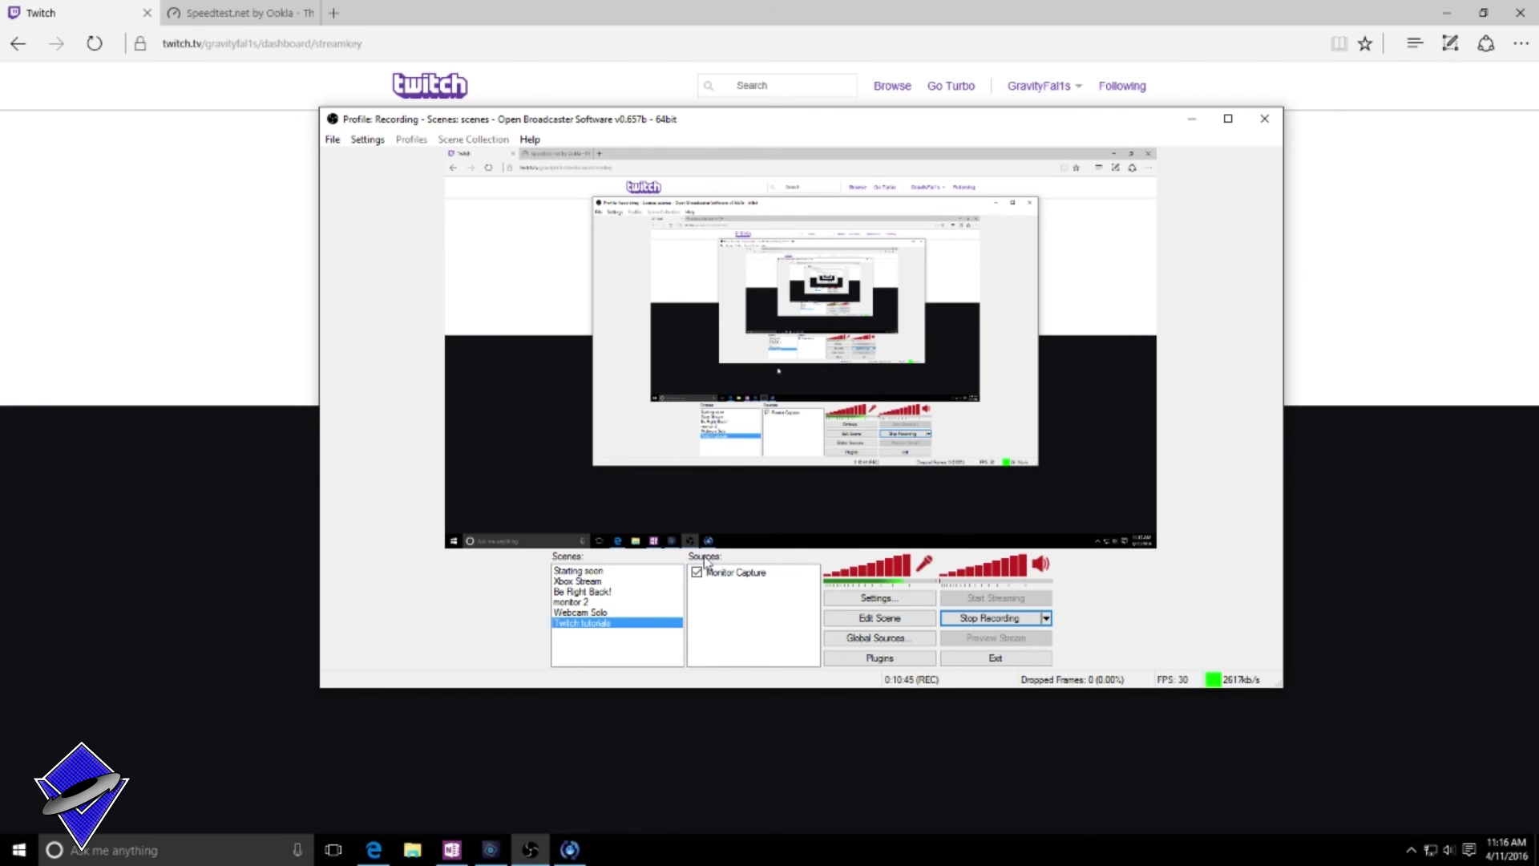
click(609, 571)
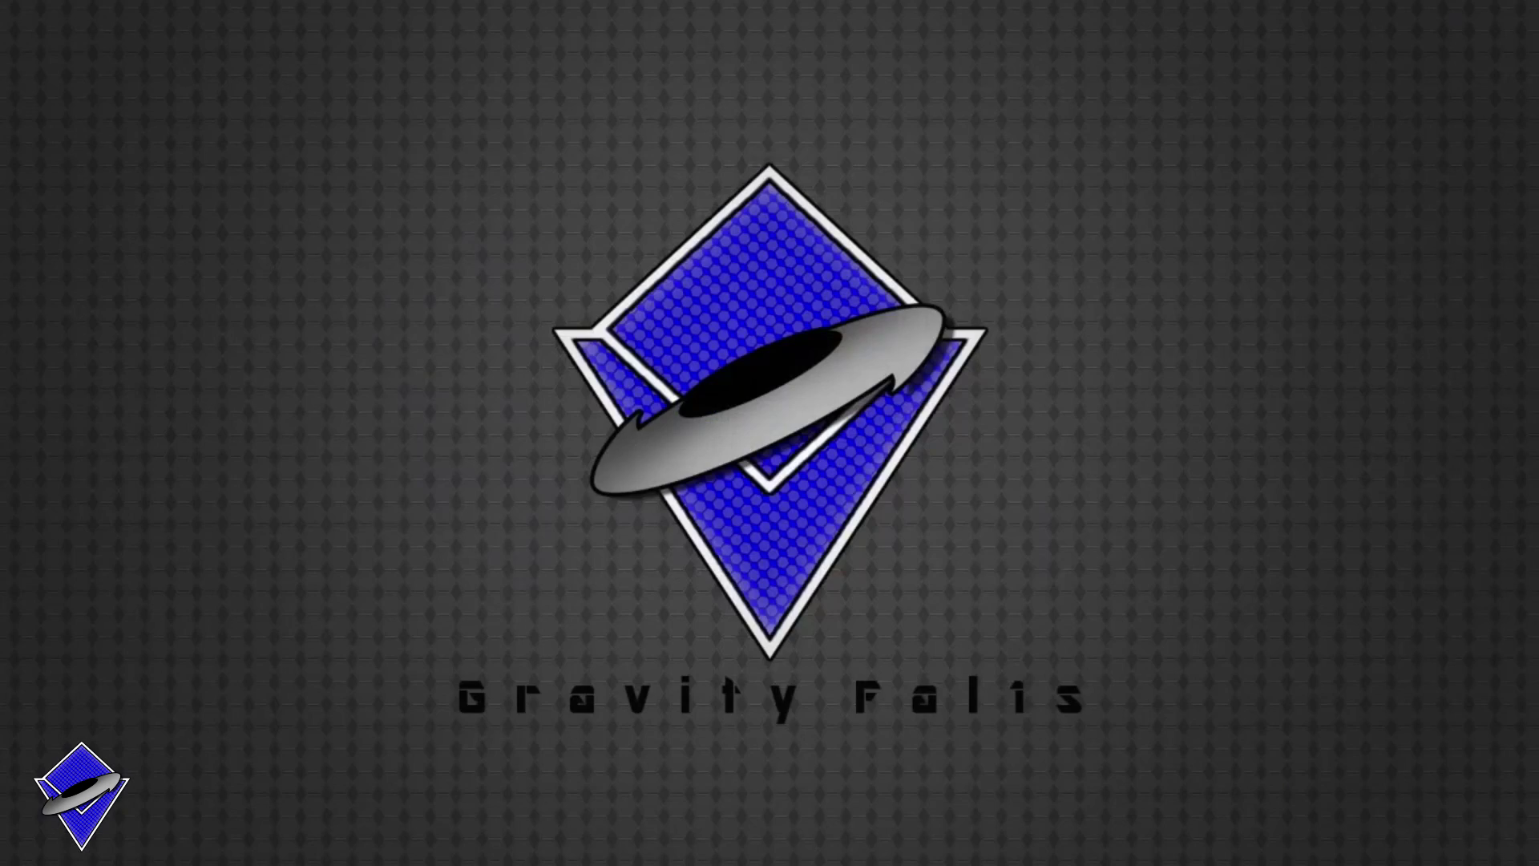
click(597, 582)
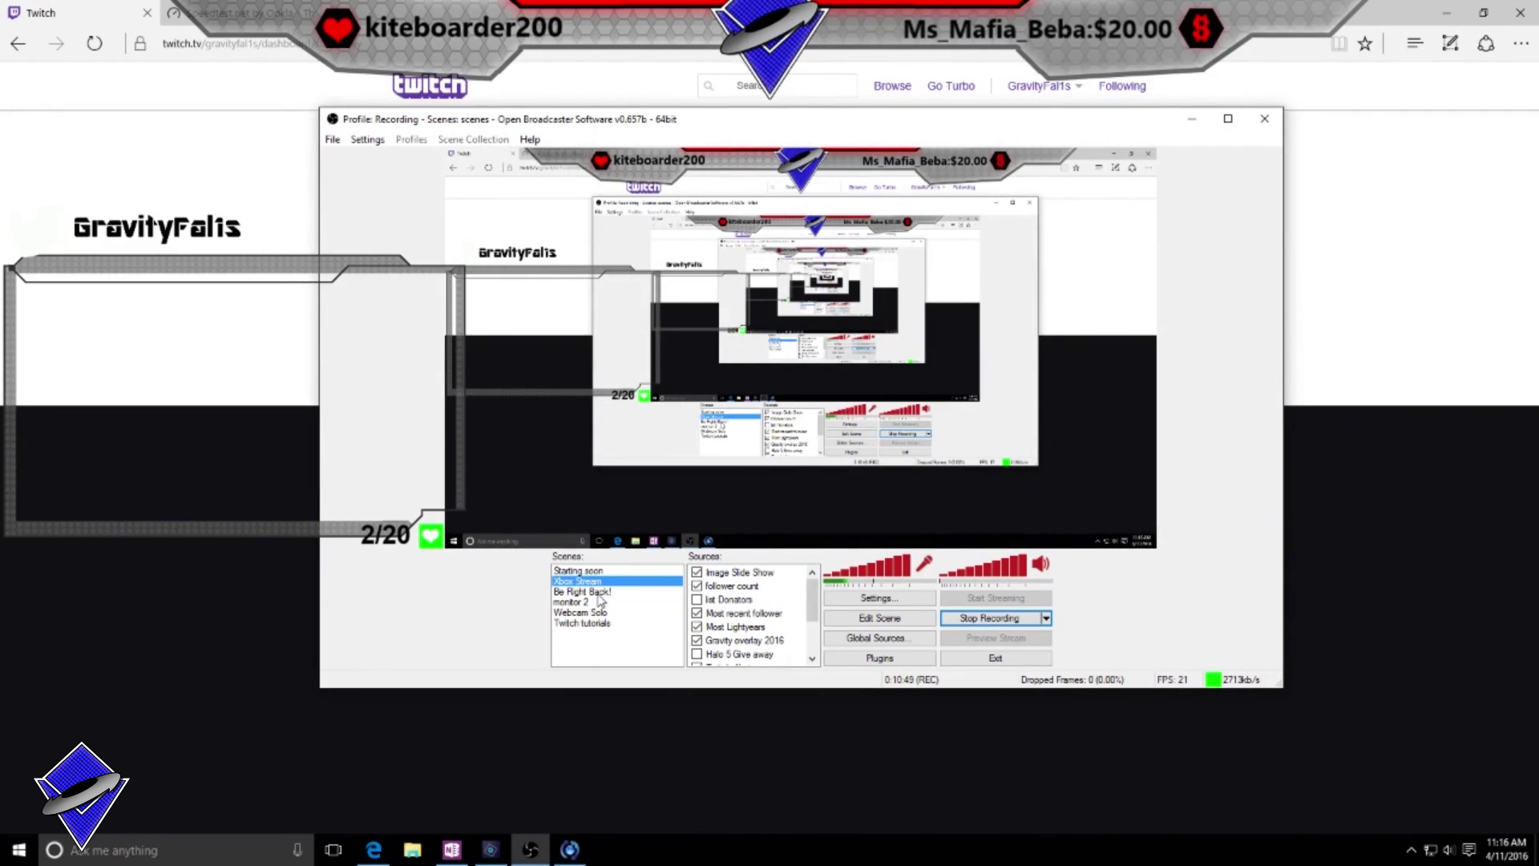
click(598, 593)
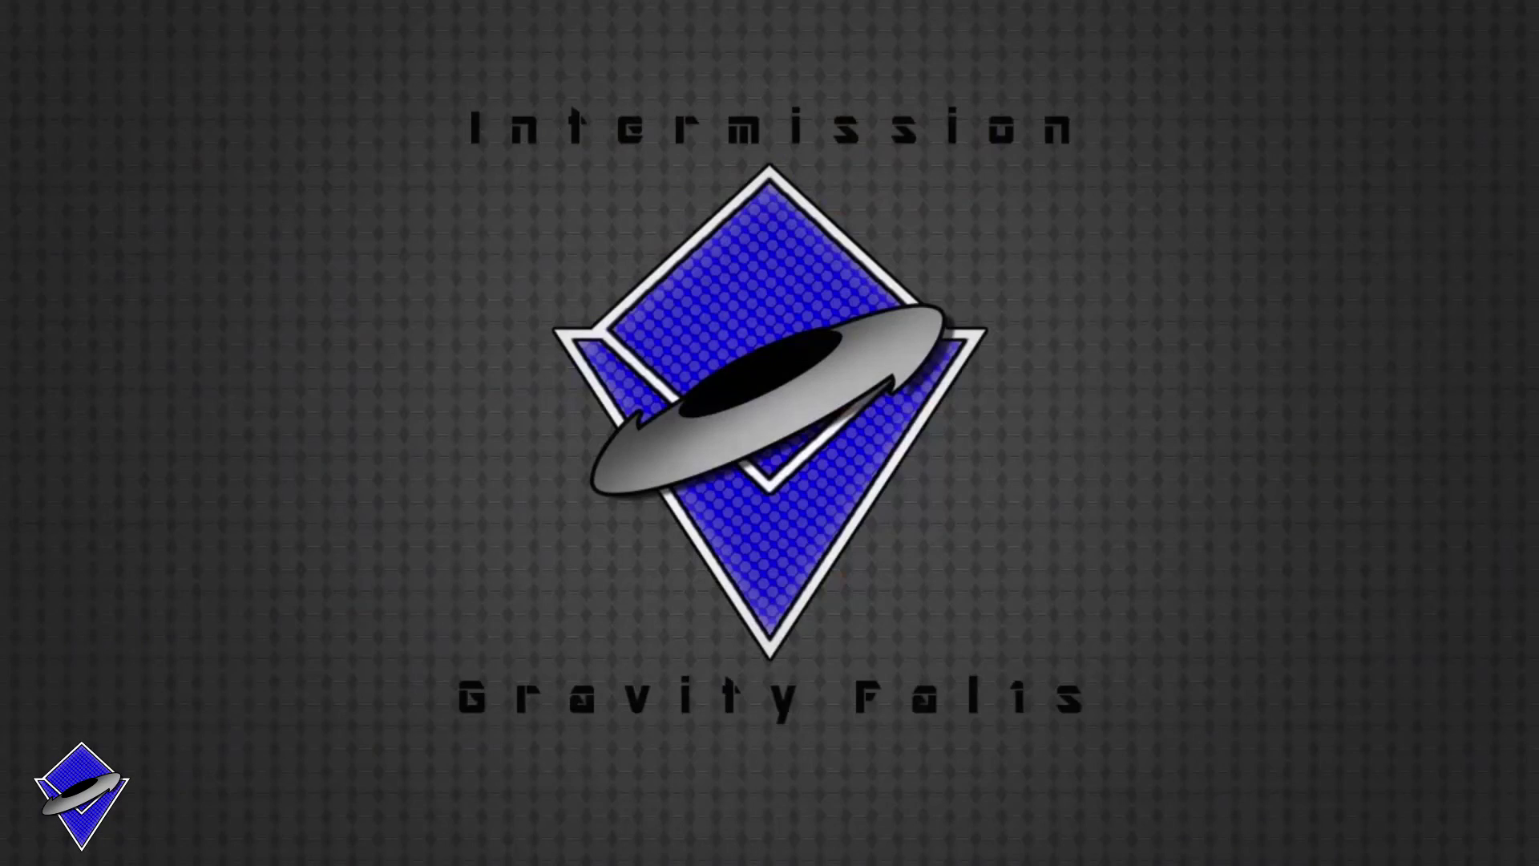
key(Down)
key(Down)
key(Down)
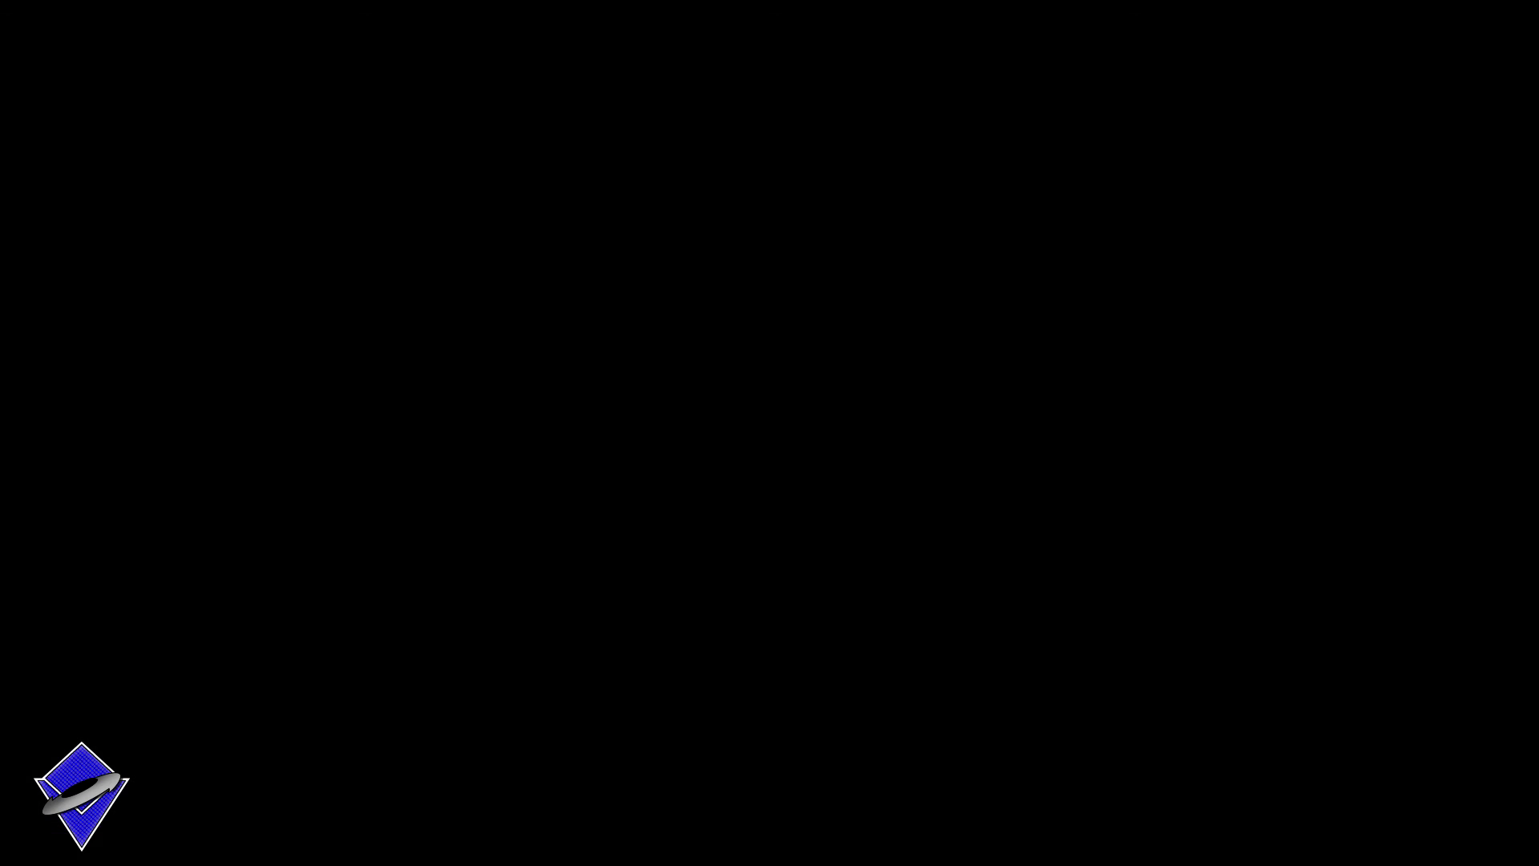